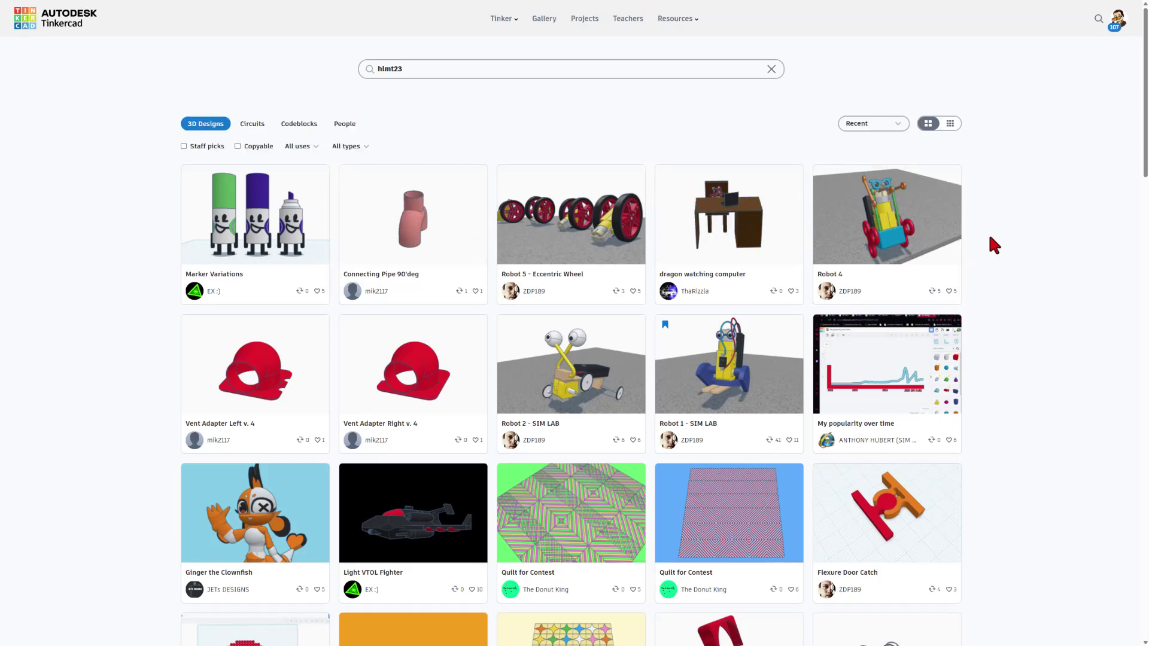
- Preview Connecting Pipe 90'deg, then give Robot 1 - SIM LAB a WOW reaction and close it
left_click(421, 250)
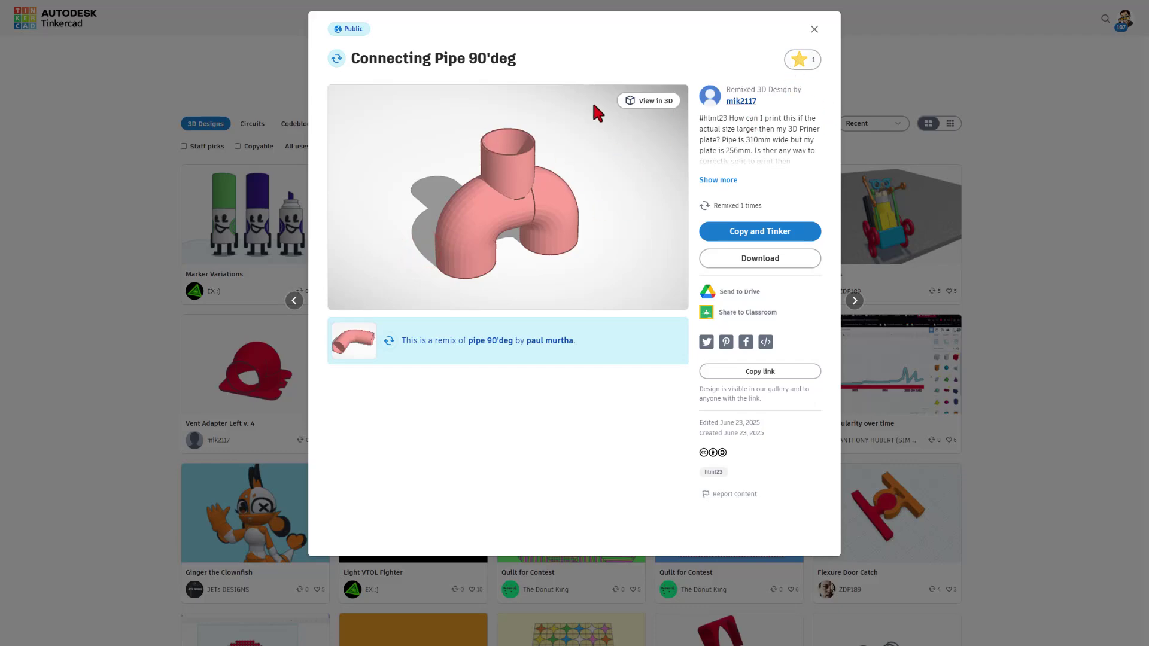
left_click(874, 93)
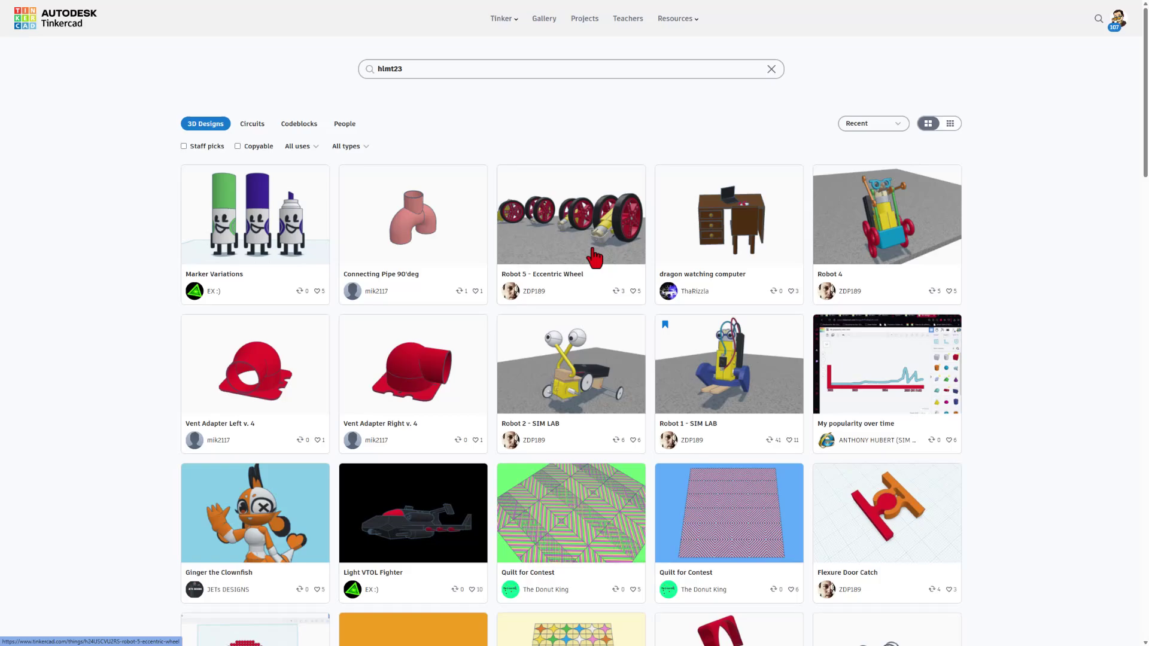
left_click(717, 365)
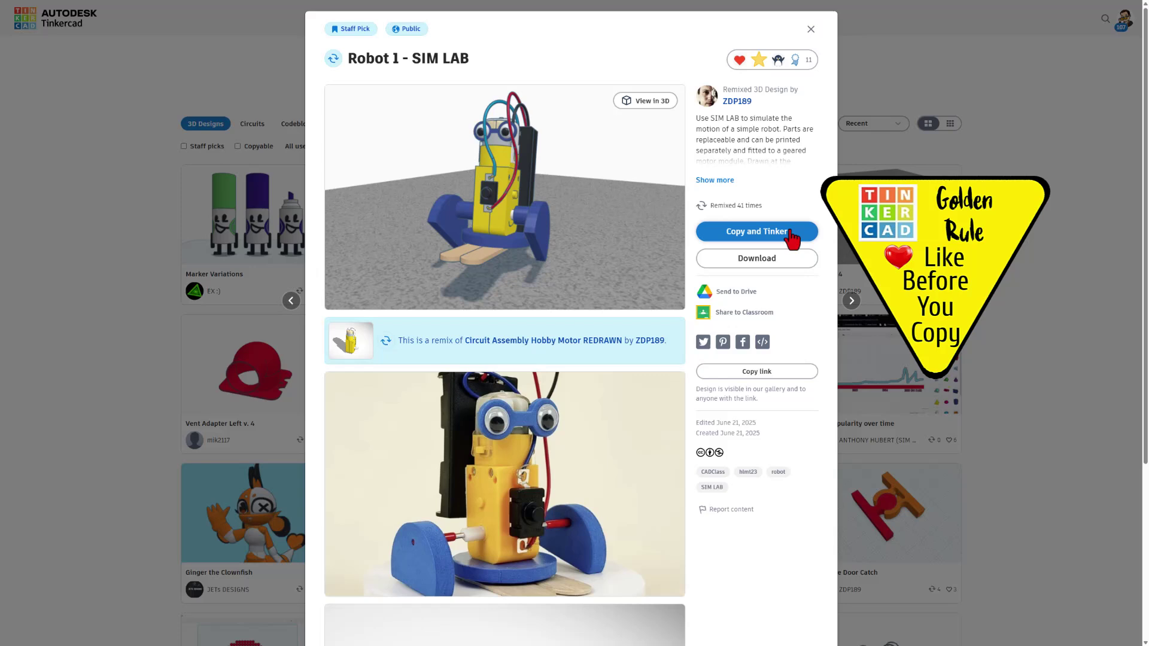
left_click(778, 58)
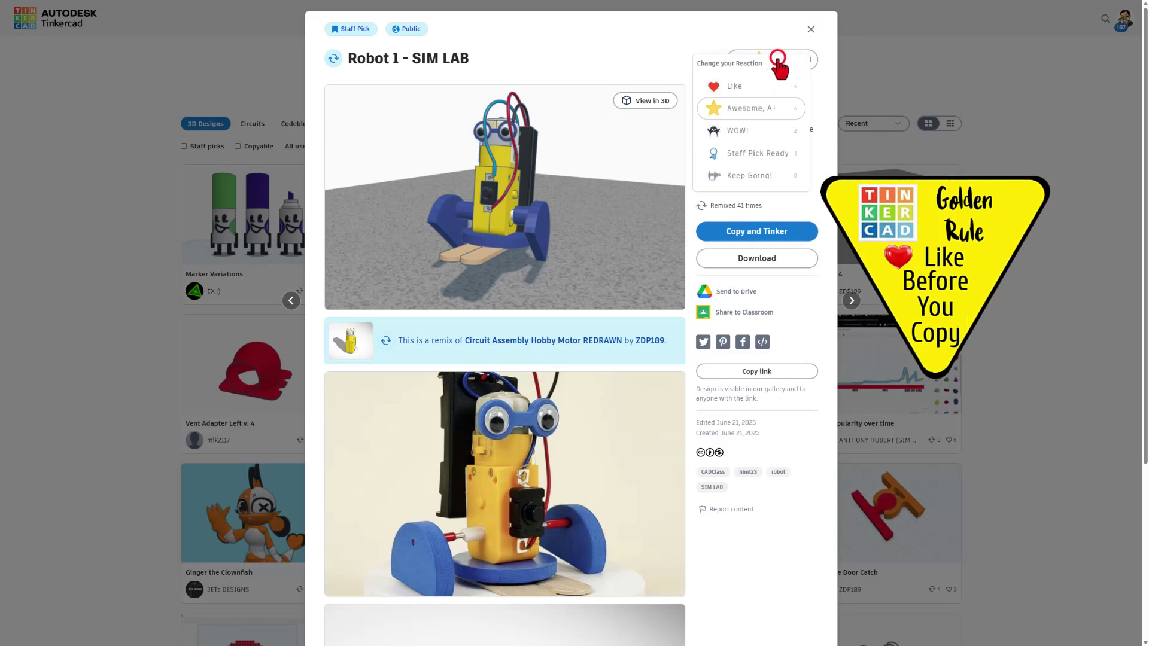
left_click(748, 132)
left_click(654, 45)
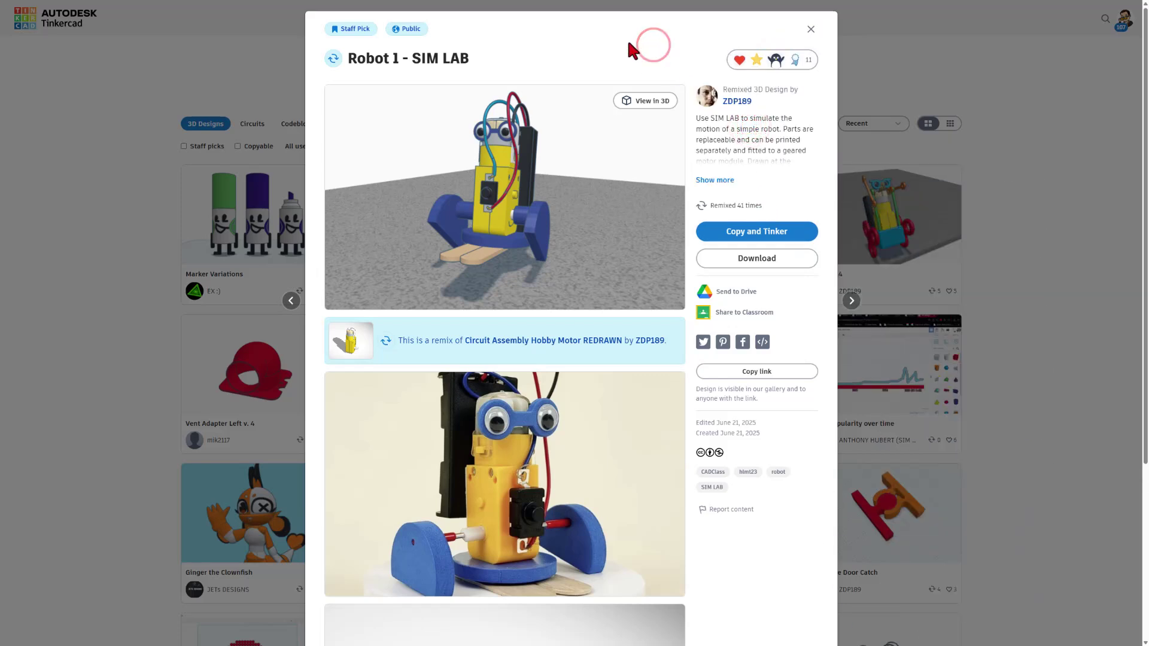
left_click(904, 77)
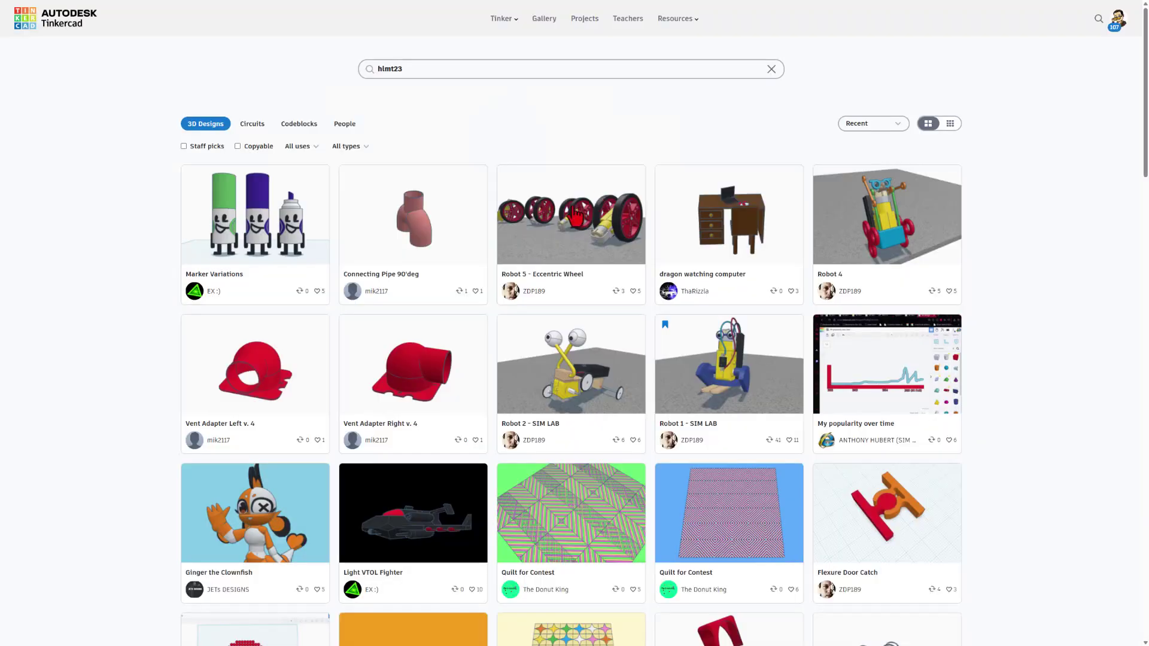
left_click(907, 229)
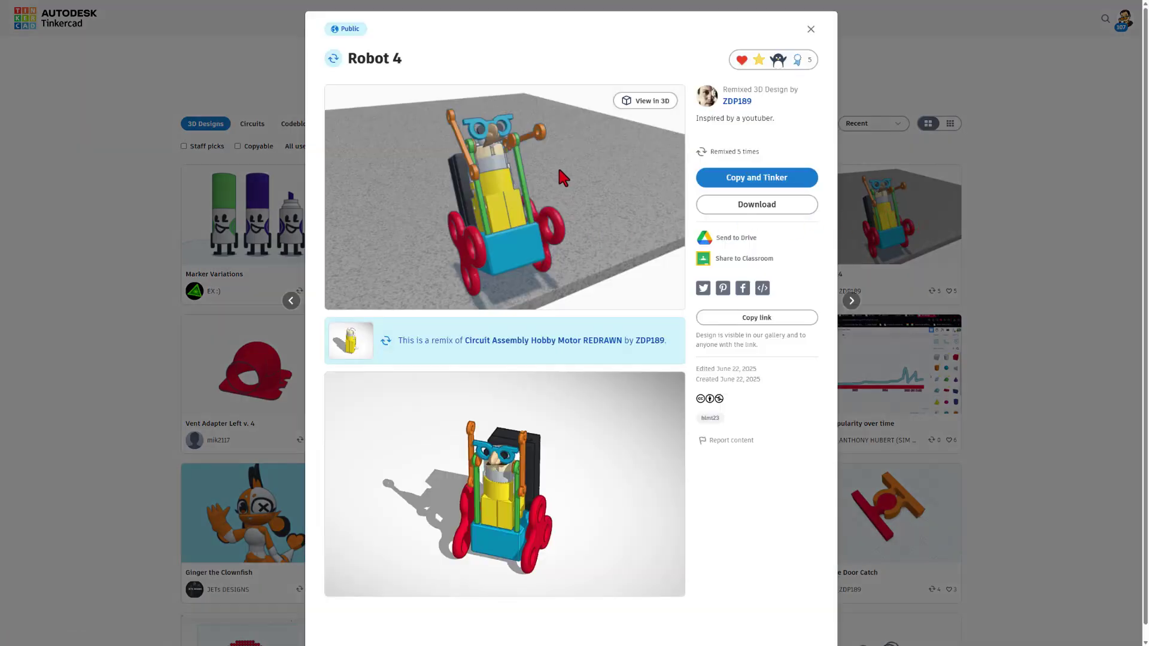
left_click(640, 102)
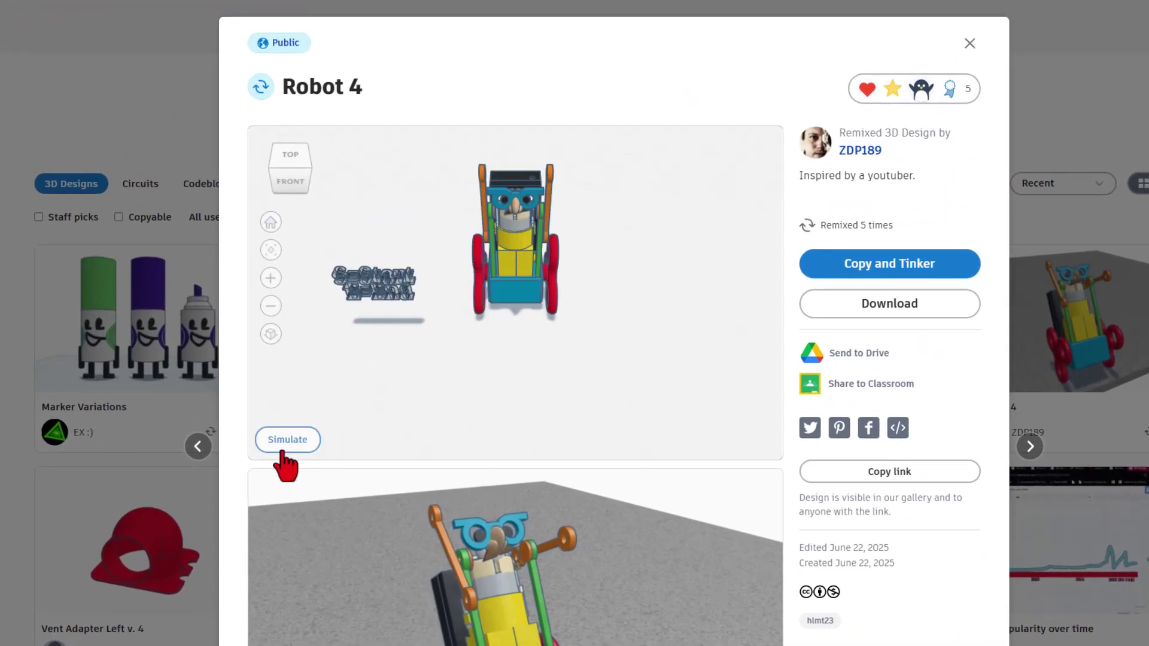
left_click(285, 443)
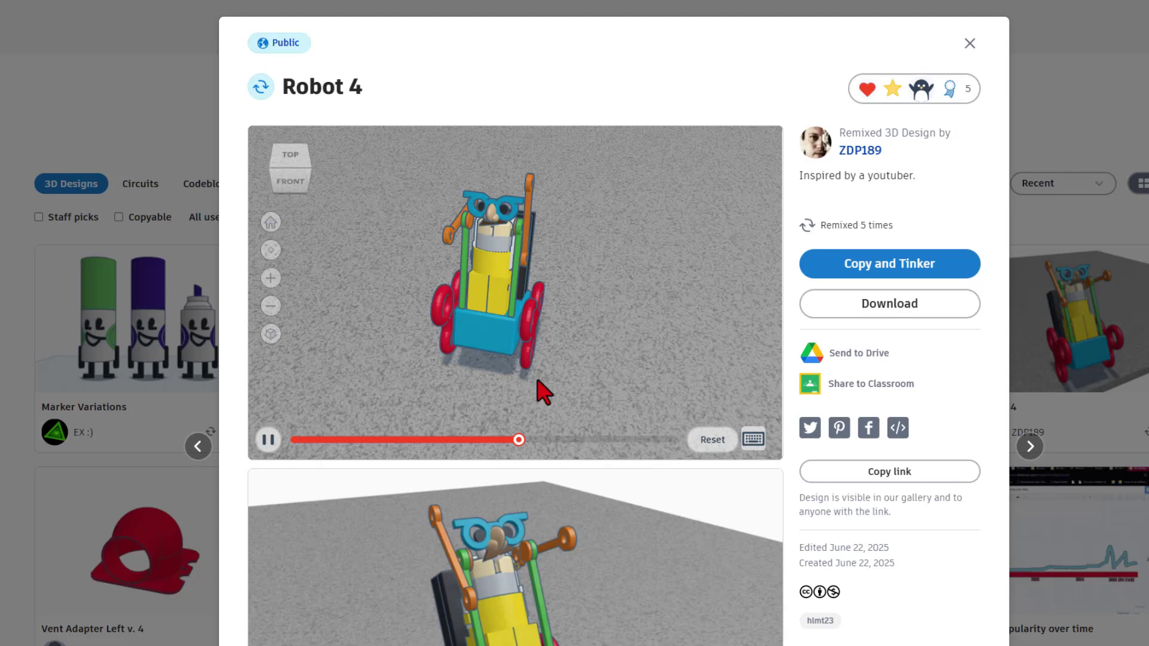
left_click(268, 442)
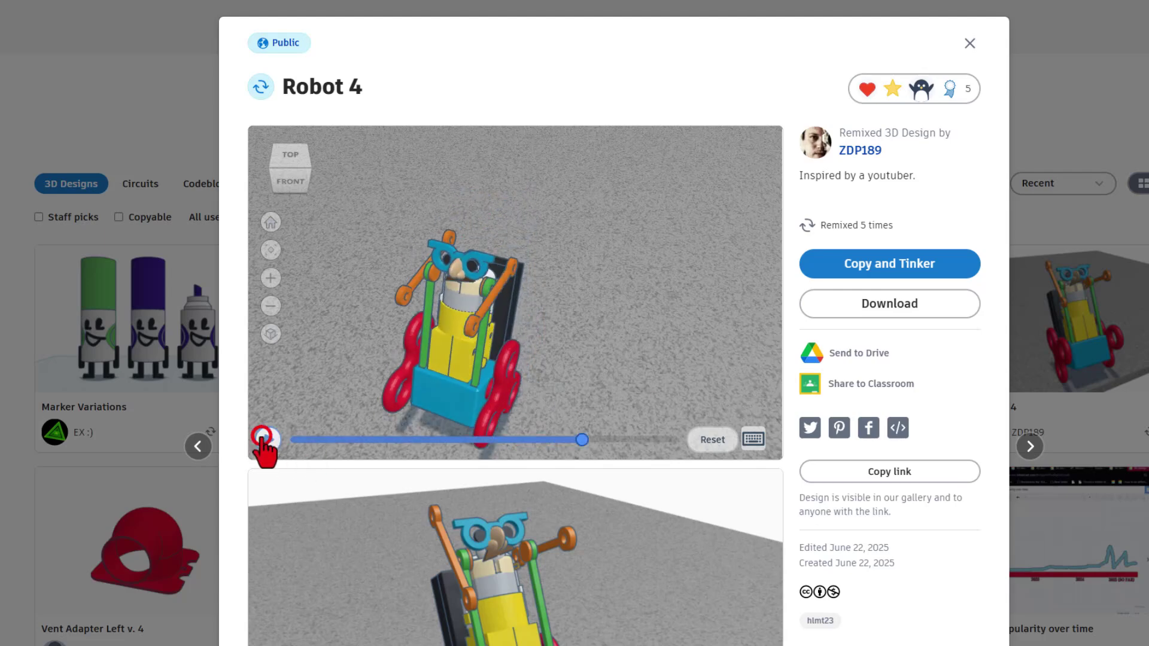
left_click(580, 441)
left_click_drag(580, 441, 513, 441)
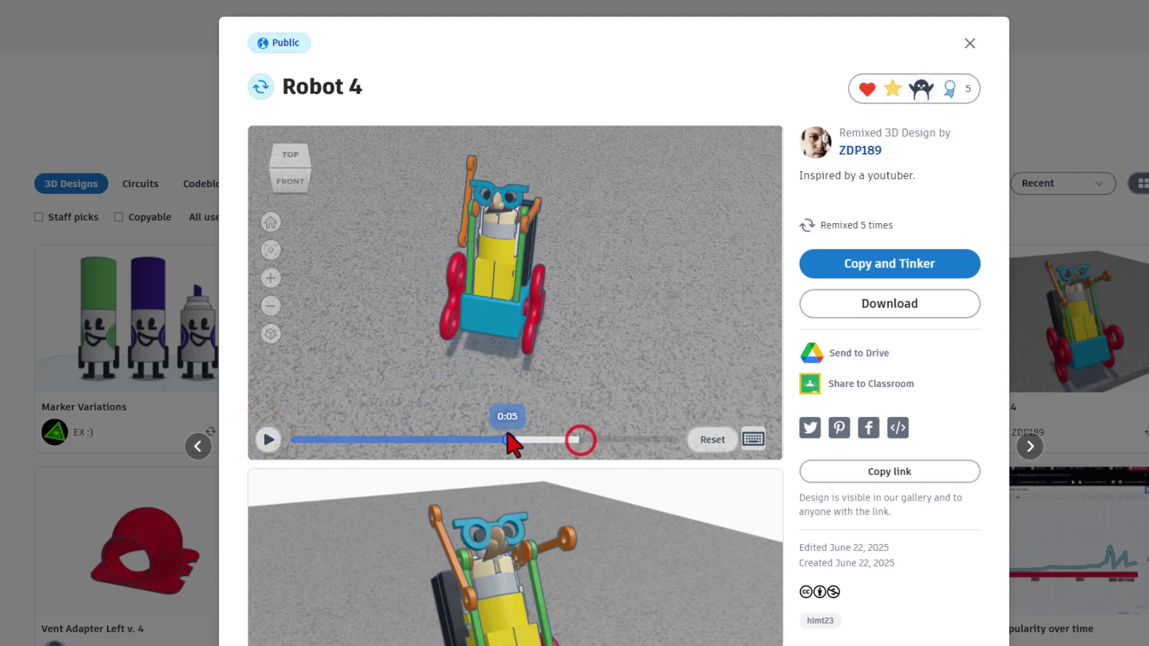
right_click_drag(646, 326, 516, 430)
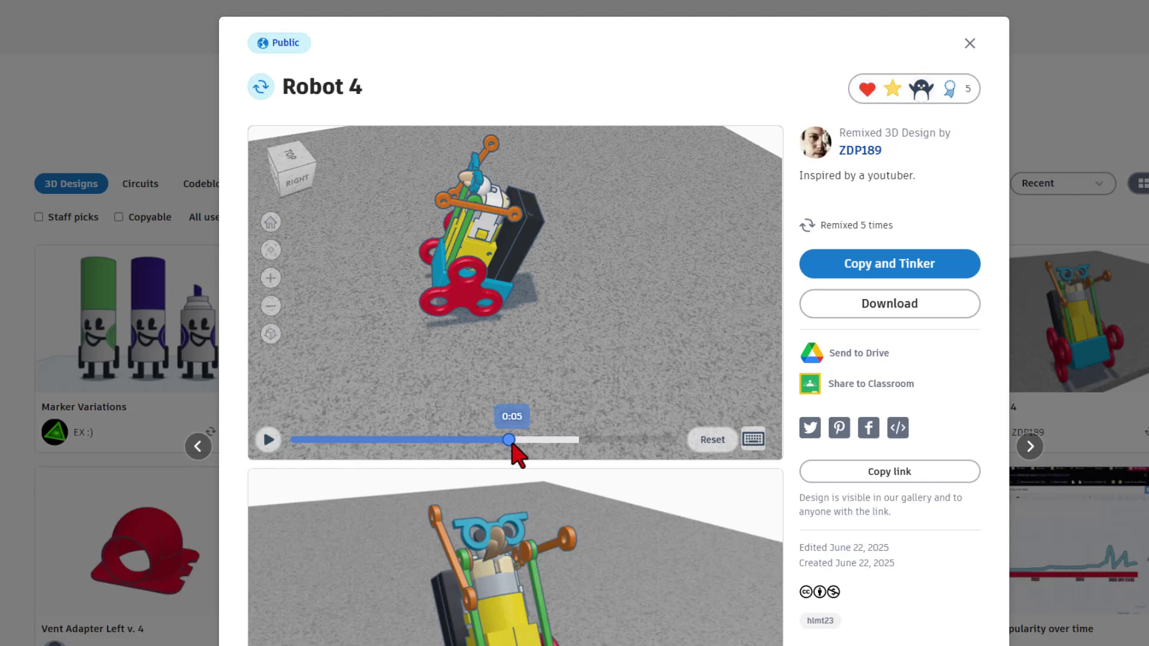
mouse_move(510, 440)
left_mouse_down()
mouse_move(460, 437)
mouse_move(521, 428)
left_mouse_up()
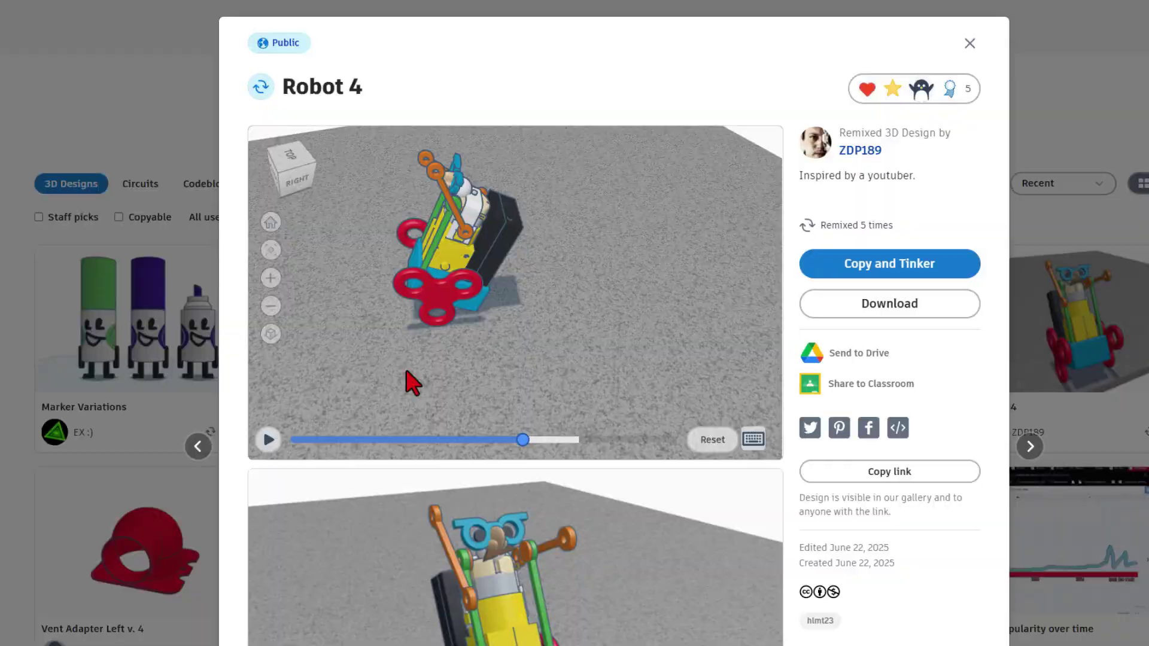
key("Escape")
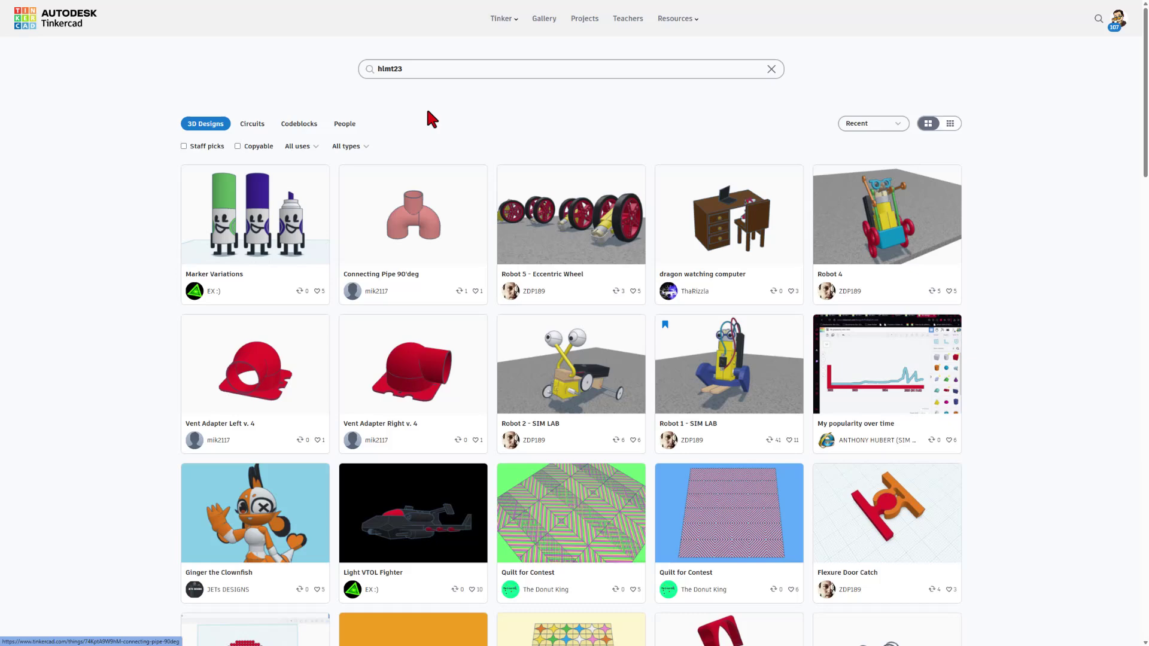
- Open the Robot 5 - Eccentric Wheel design and make an editable copy with Copy and Tinker
left_click(590, 233)
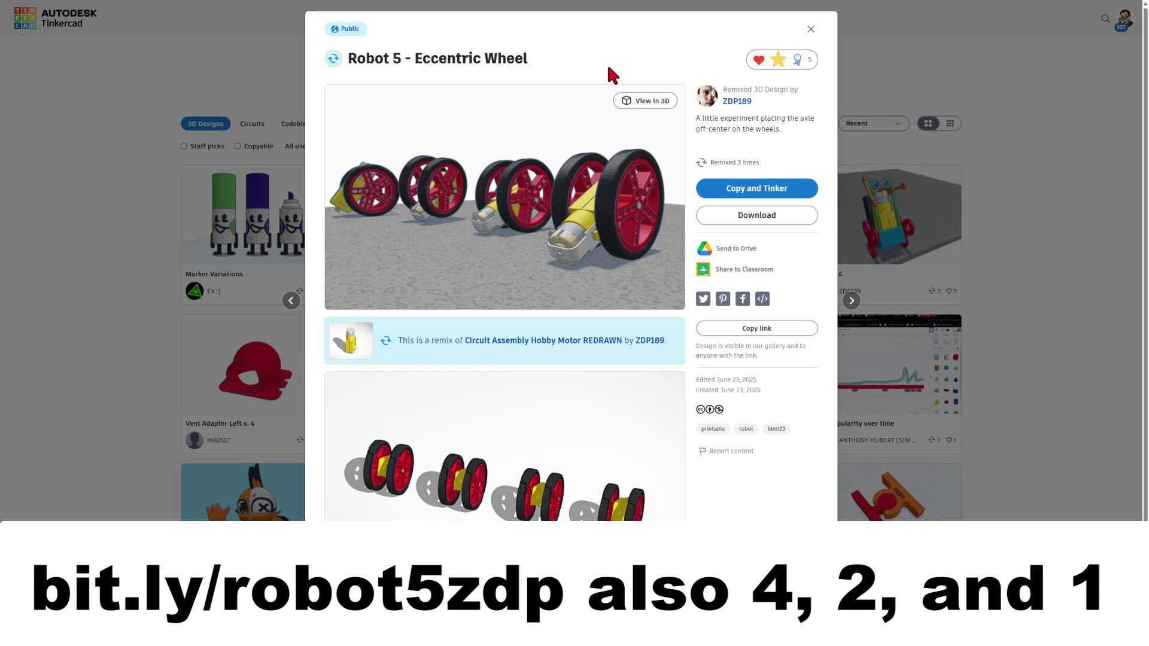
left_click(751, 188)
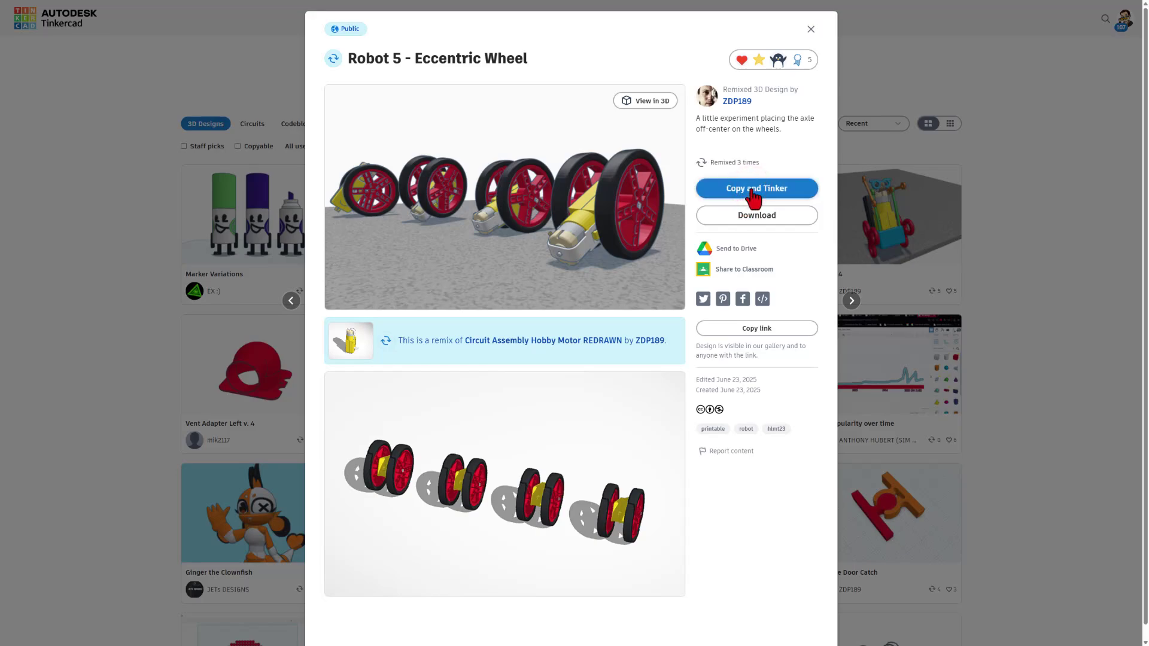
key("ctrl+a")
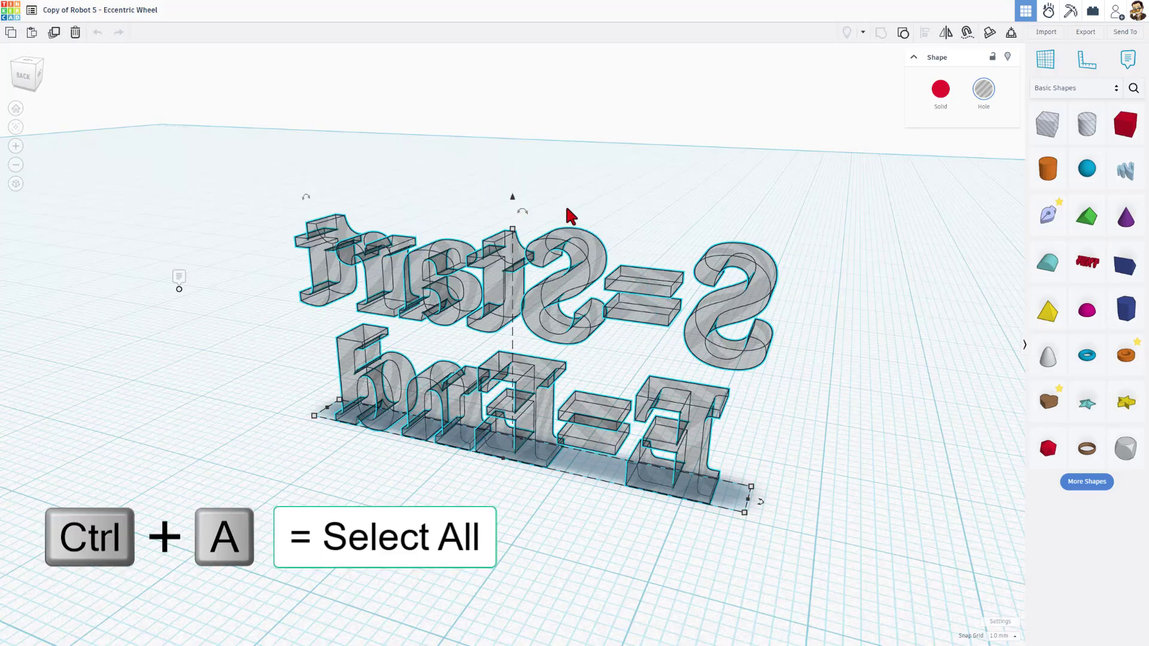
key("f")
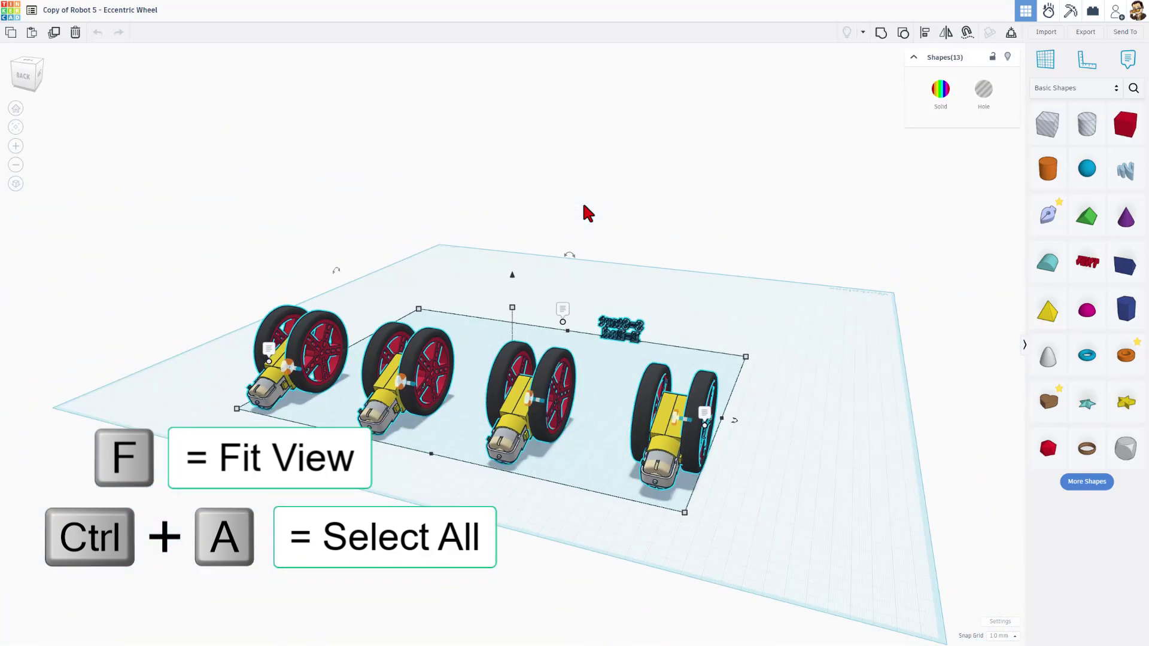
left_click(647, 249)
right_click_drag(741, 276, 282, 307)
right_click_drag(748, 375, 555, 355)
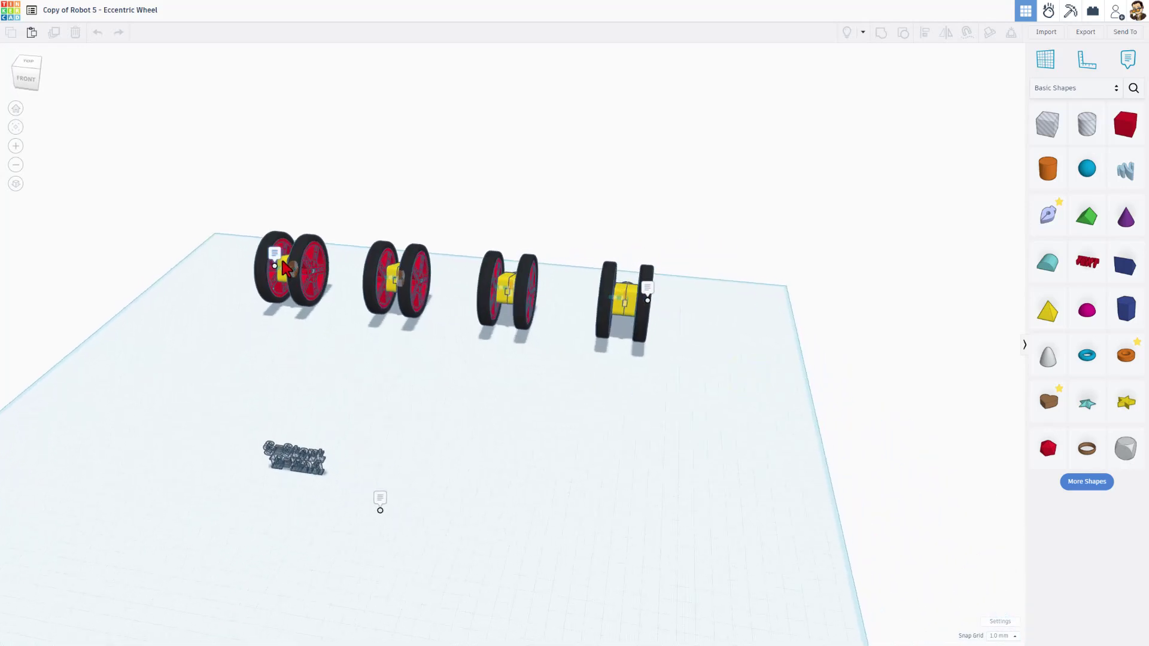
mouse_move(275, 257)
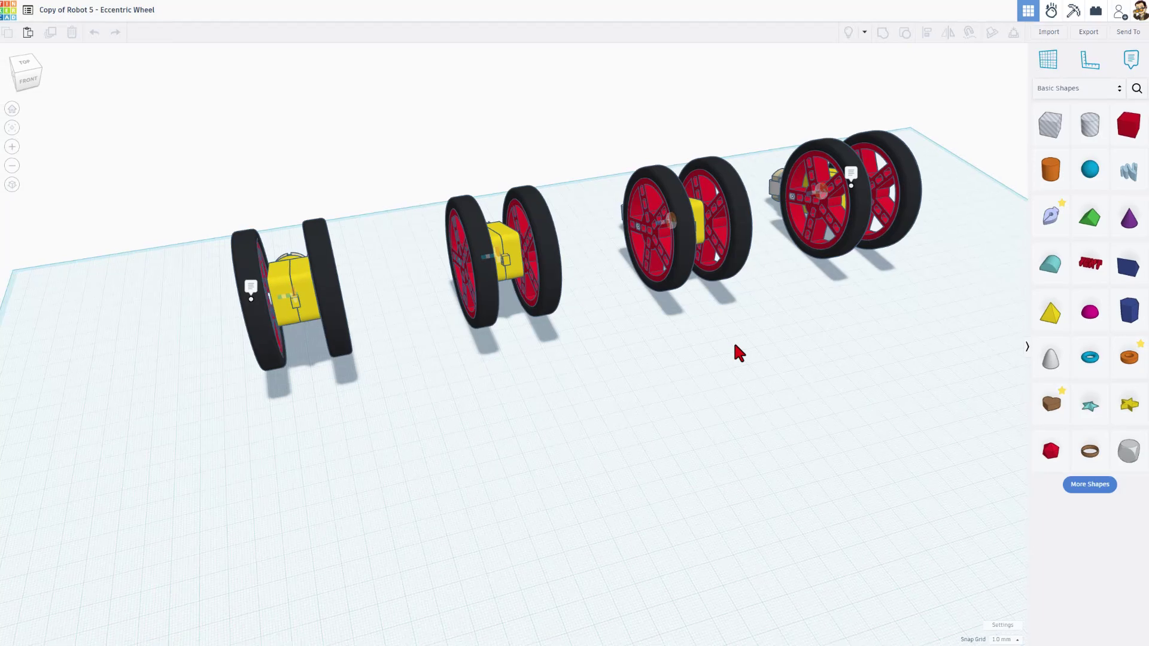
- Send the Robot 5 copy to Sim Lab, orbit to a front view, and play the simulation
right_click_drag(735, 349, 772, 328)
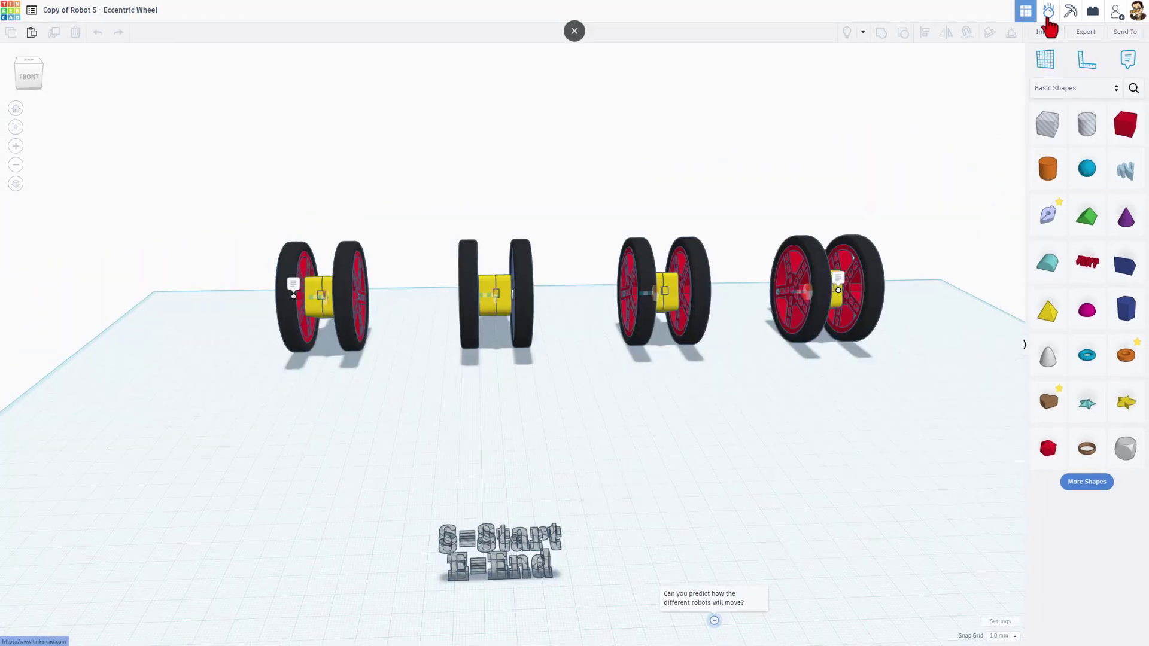
left_click(1049, 12)
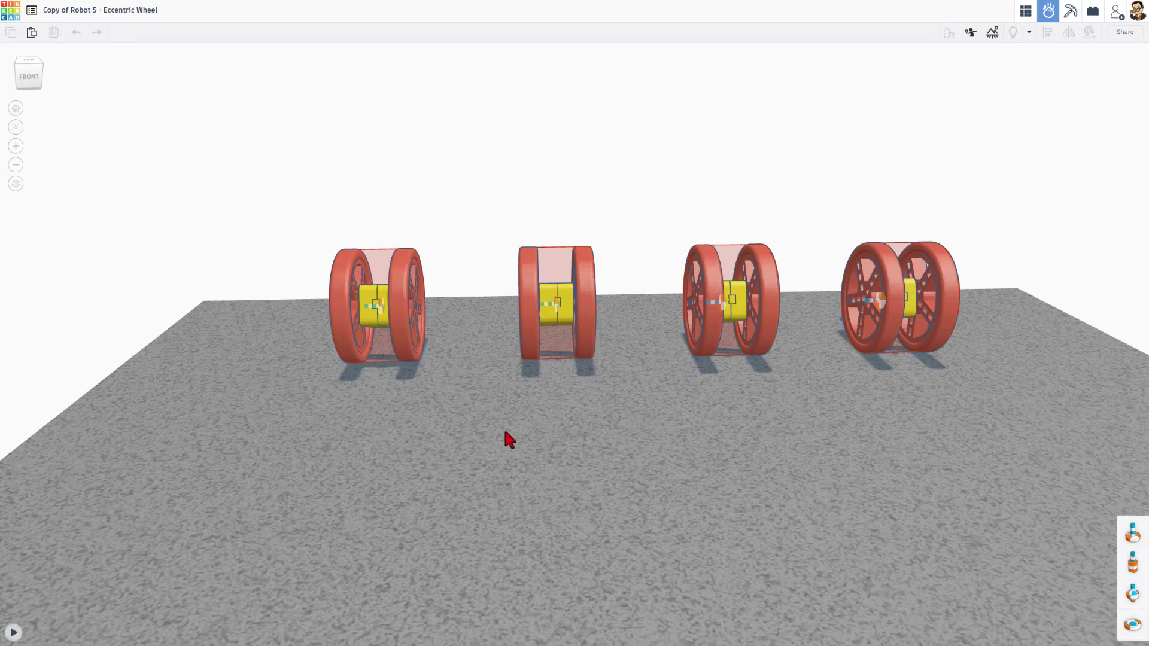
mouse_move(503, 454)
right_mouse_down()
mouse_move(740, 475)
mouse_move(716, 472)
right_mouse_up()
mouse_move(832, 476)
right_mouse_down()
mouse_move(772, 506)
mouse_move(850, 531)
mouse_move(900, 531)
mouse_move(367, 578)
right_mouse_up()
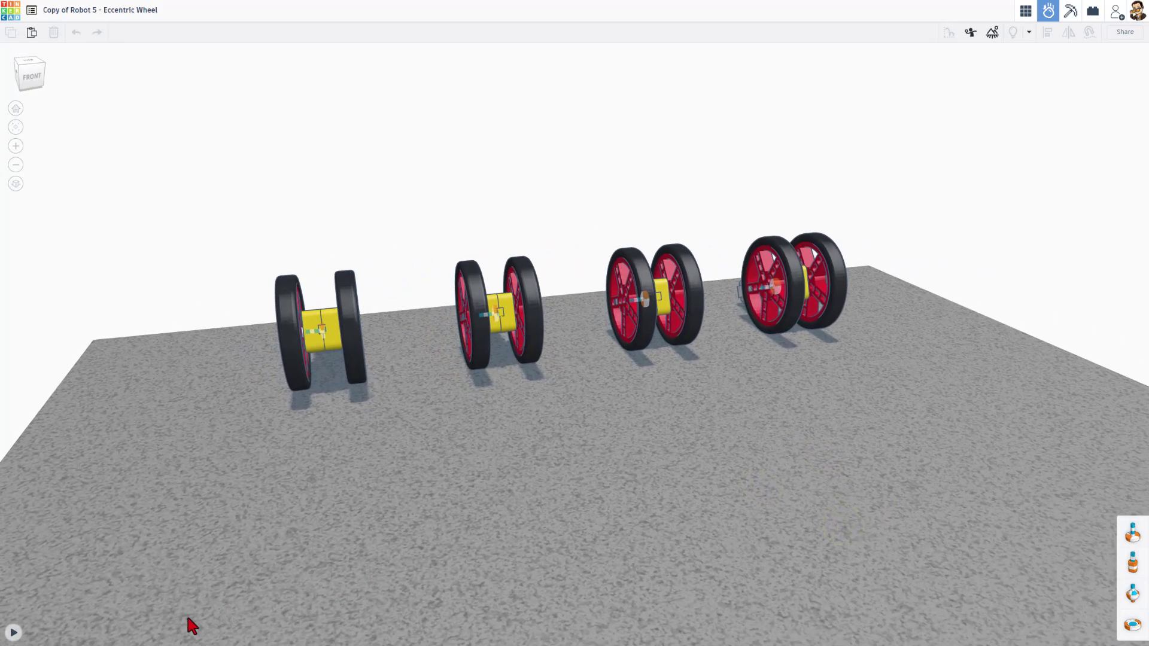
left_click(13, 633)
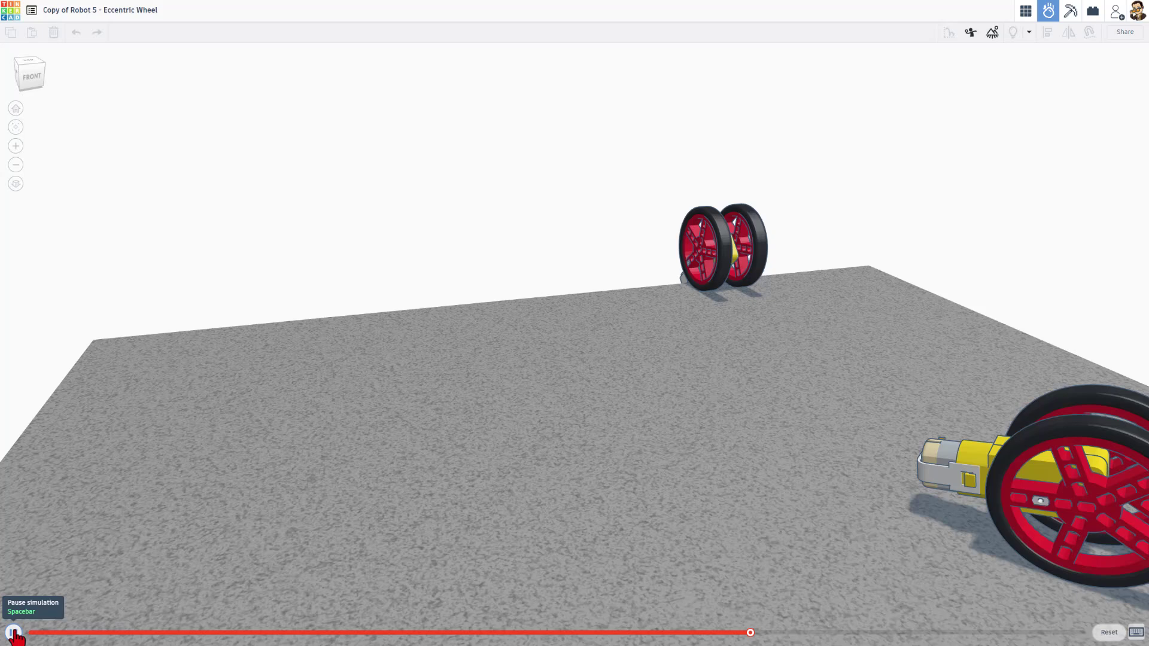
- Pause the simulation, rewind the timeline to the start, and orbit to view the robots
left_click(13, 633)
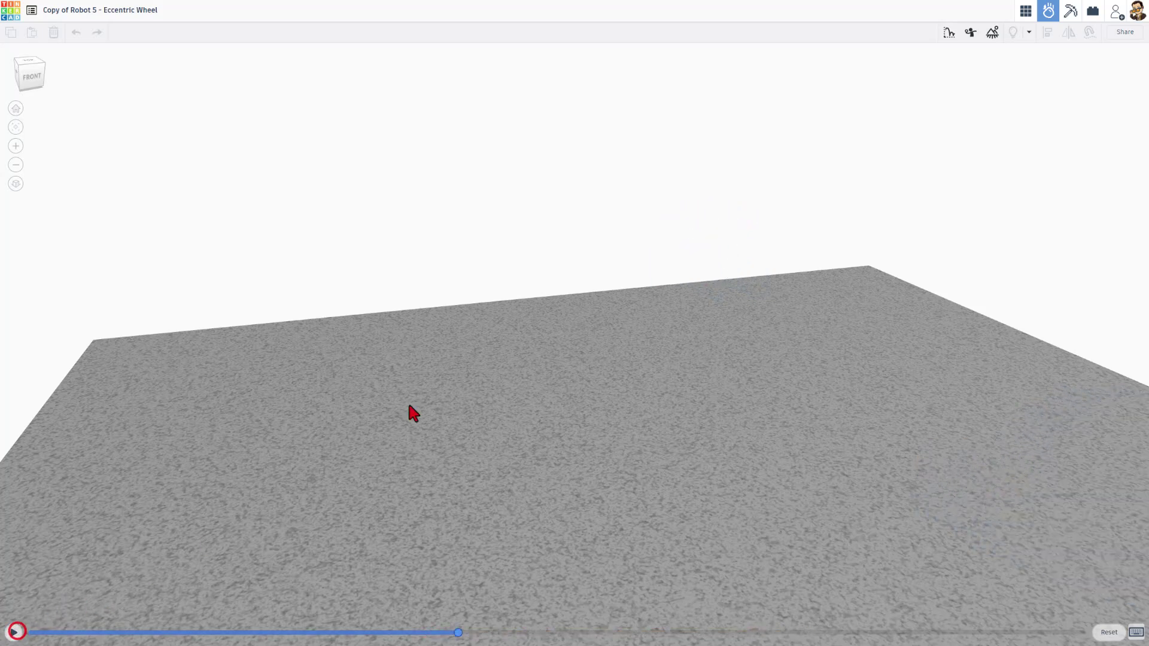
scroll(542, 237, "down", 3)
scroll(549, 229, "down", 5)
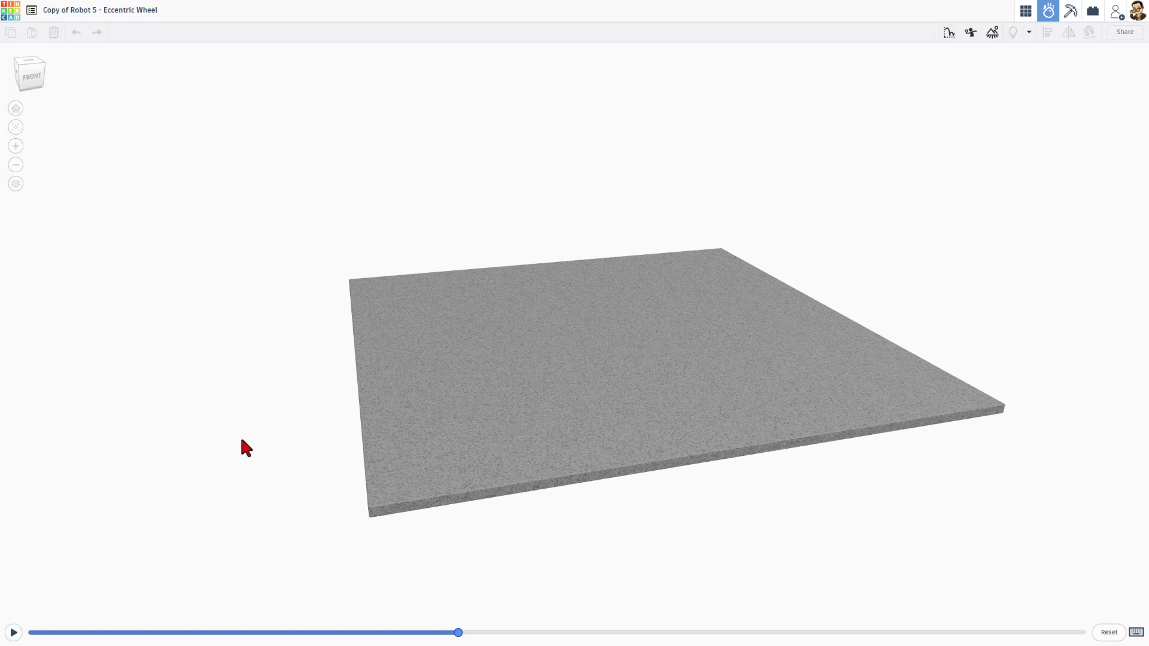
left_click_drag(461, 636, 65, 612)
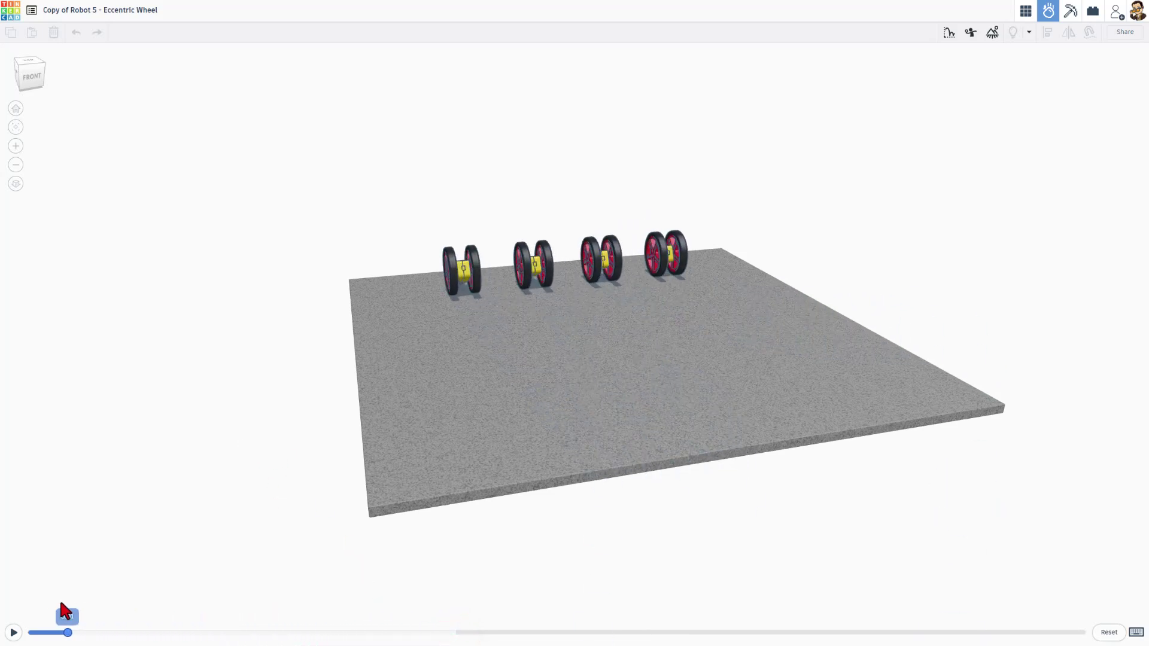
right_click_drag(164, 398, 180, 598)
left_click_drag(62, 633, 207, 632)
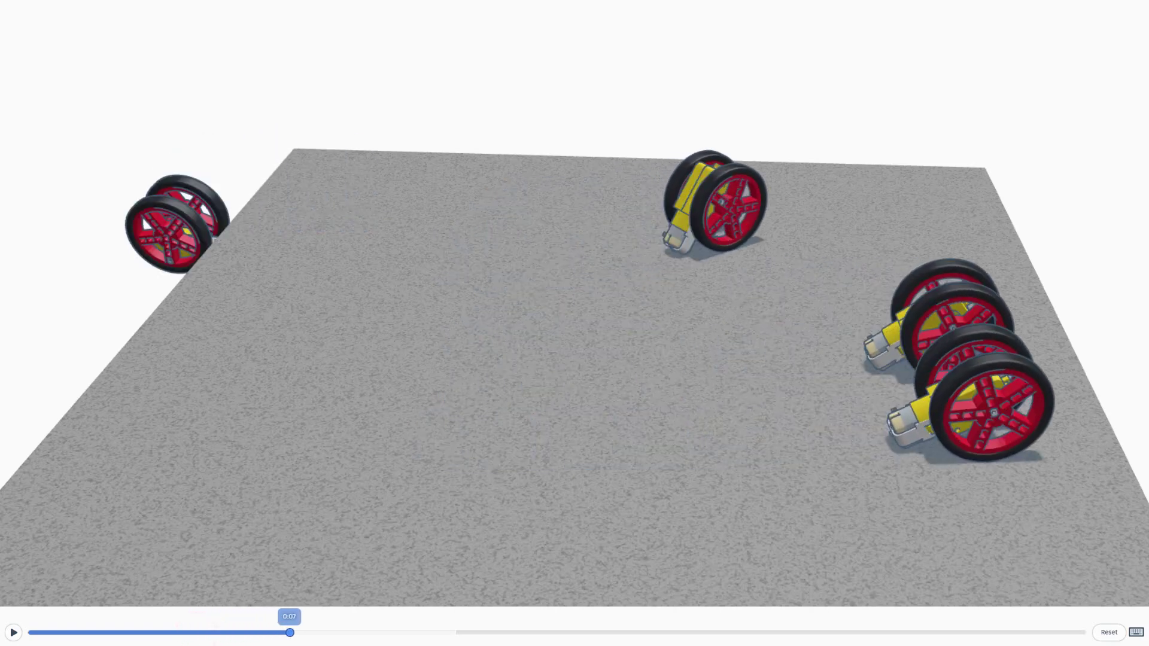
- Jump the timeline to an earlier moment and orbit around the row of four wheel robots
left_click(186, 633)
scroll(287, 108, "up", 5)
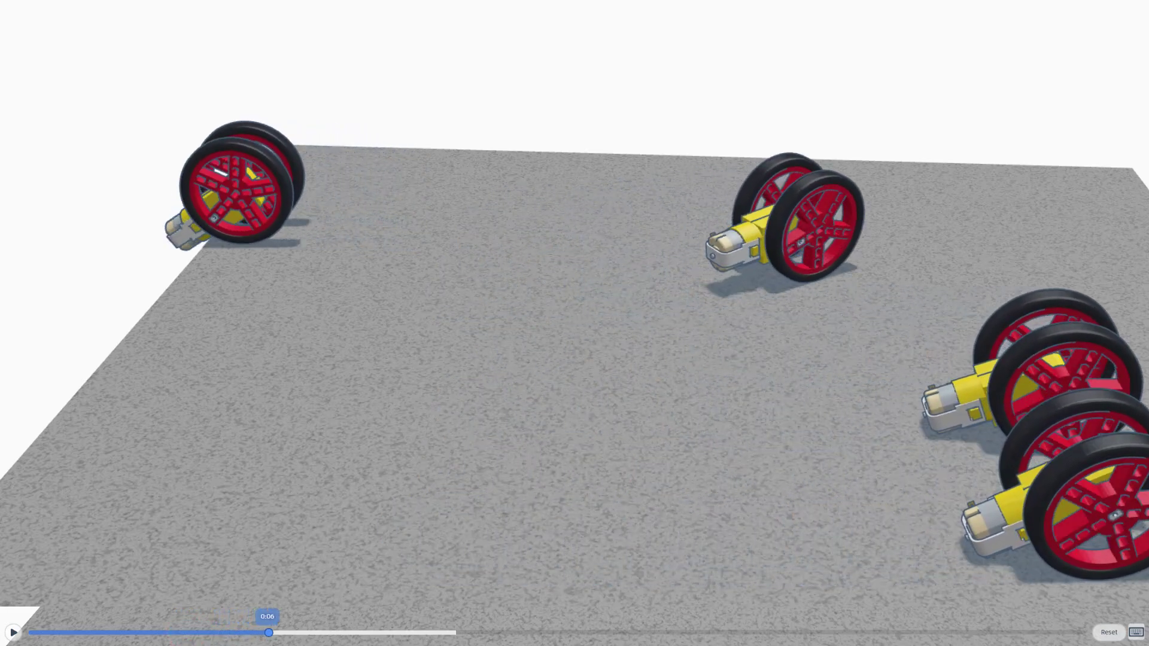
scroll(574, 323, "down", 5)
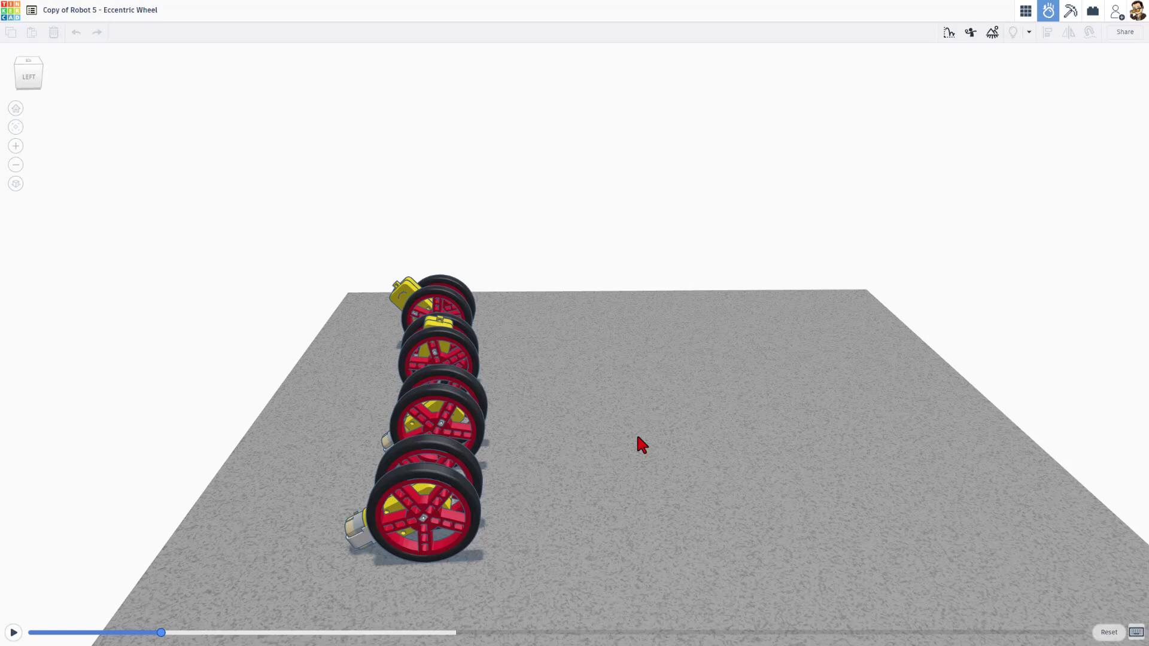
right_click_drag(708, 421, 571, 455)
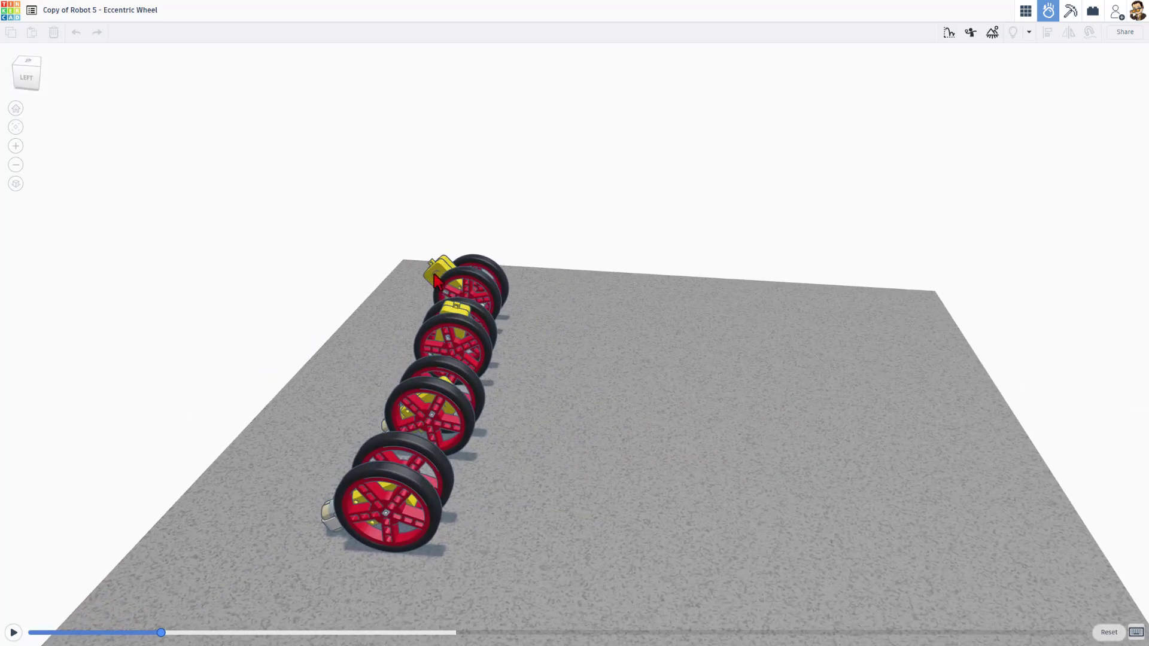
right_click_drag(626, 366, 557, 348)
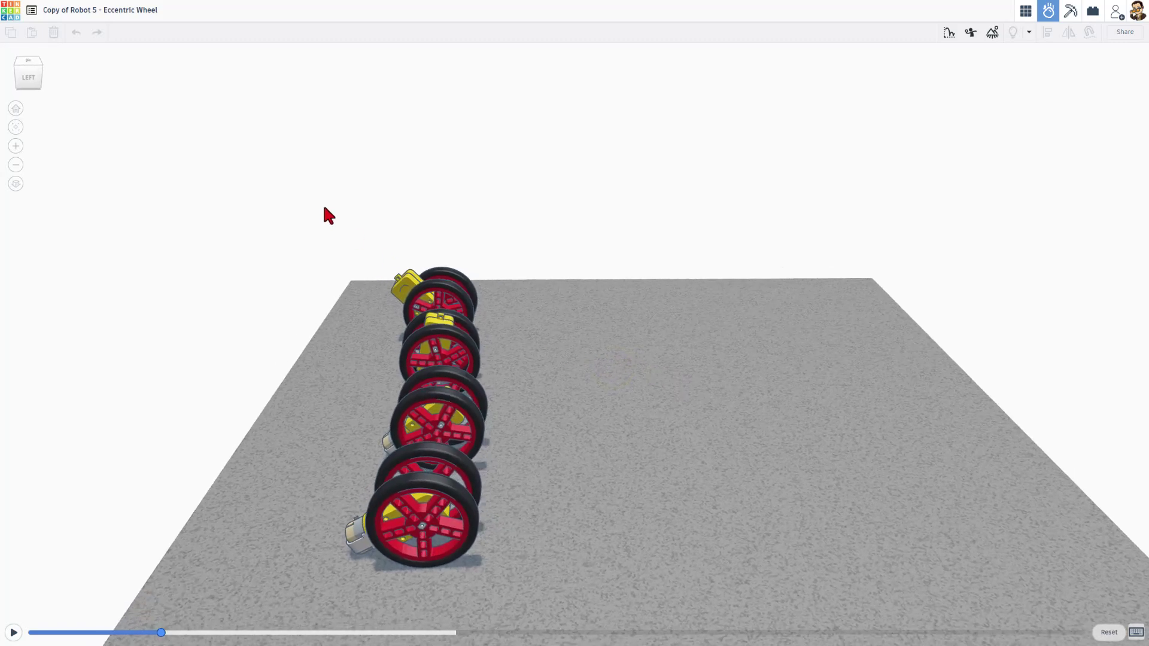
- Back in the 3D editor, duplicate the first wheel robot and nudge the copy forward
left_click(1025, 11)
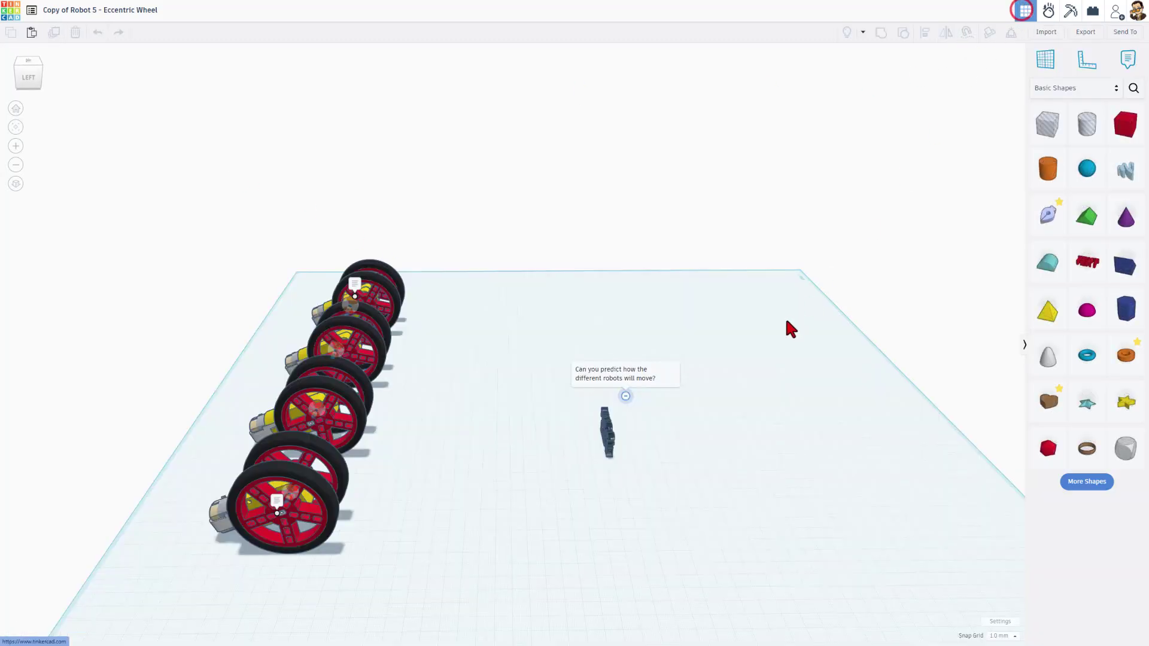
scroll(419, 448, "up", 3)
right_click_drag(498, 467, 328, 441)
left_click(326, 365)
key("ctrl+d")
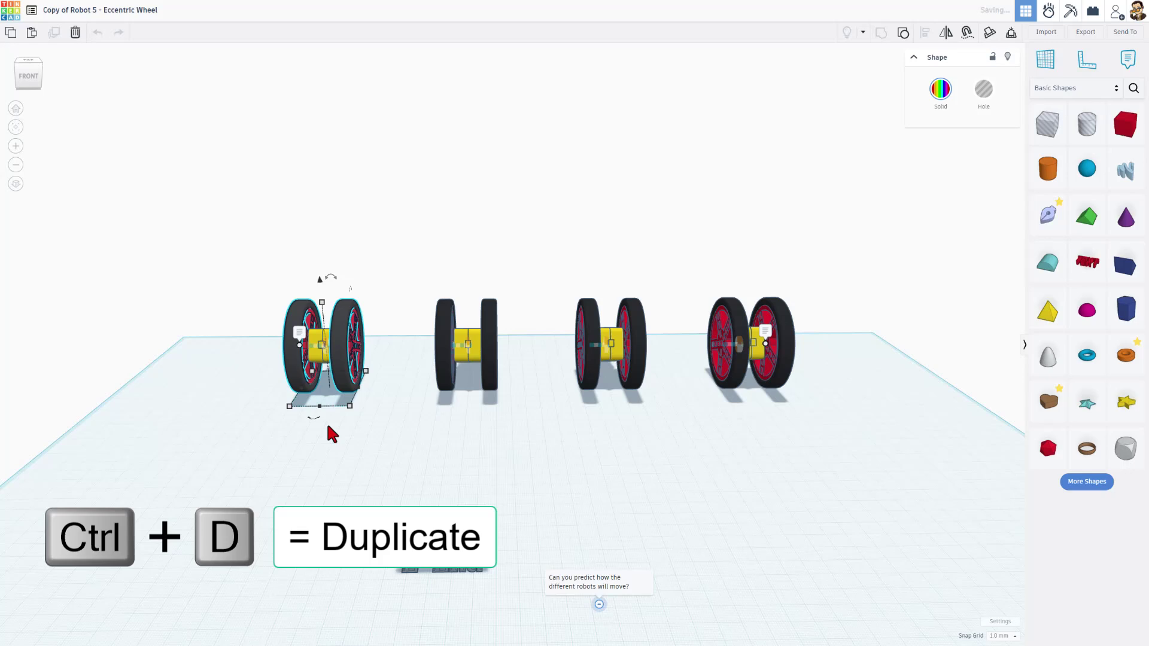
key("Down")
key("Down")
key("Down")
key("Down")
key("Down")
key("Down")
key("Down")
key("Down")
key("Down")
key("Down")
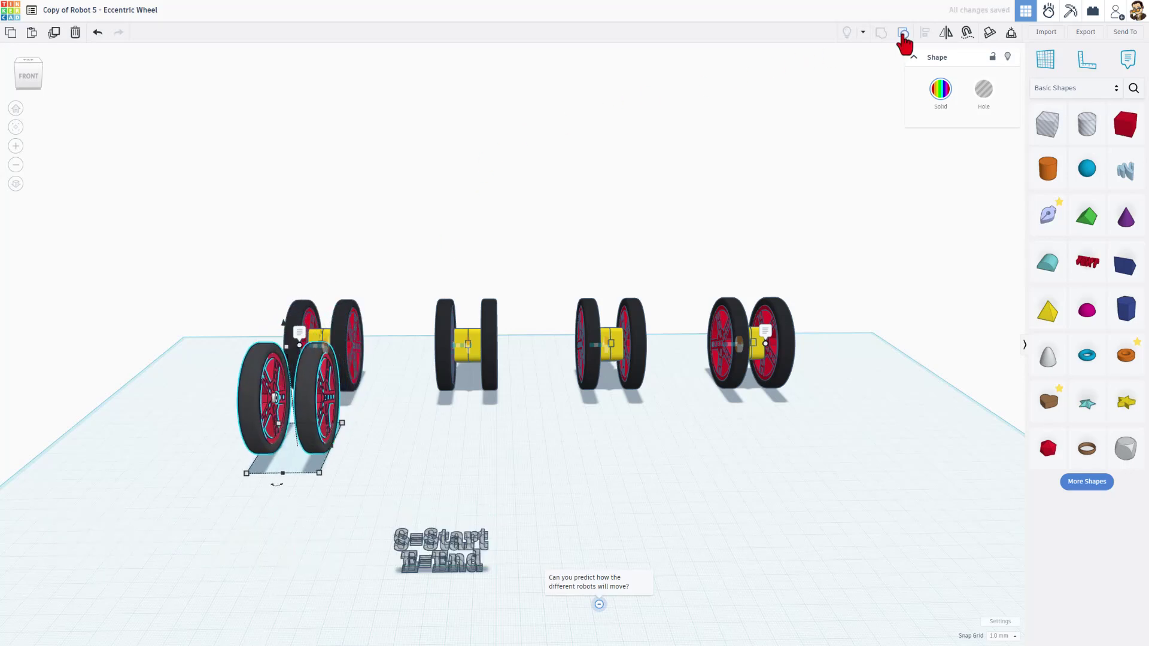
- Pull the duplicate's front right wheel off its axle to the right
left_click(346, 448)
left_click(321, 431)
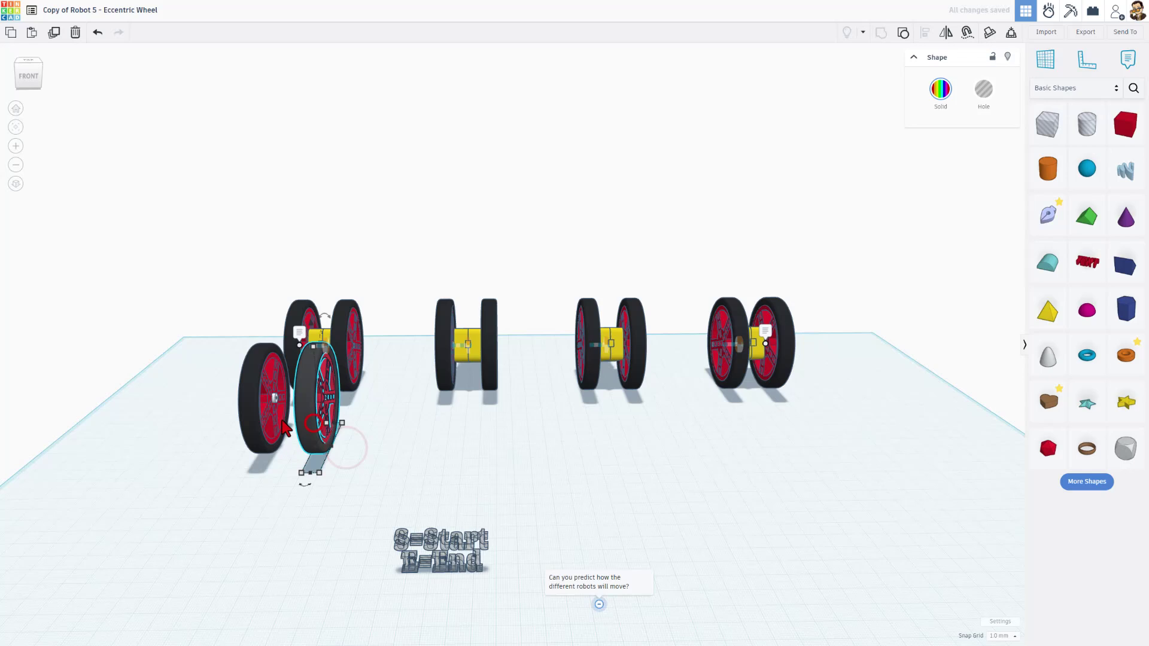
left_click(242, 411)
key("ctrl+z")
right_click_drag(320, 437, 320, 500)
left_click(354, 476)
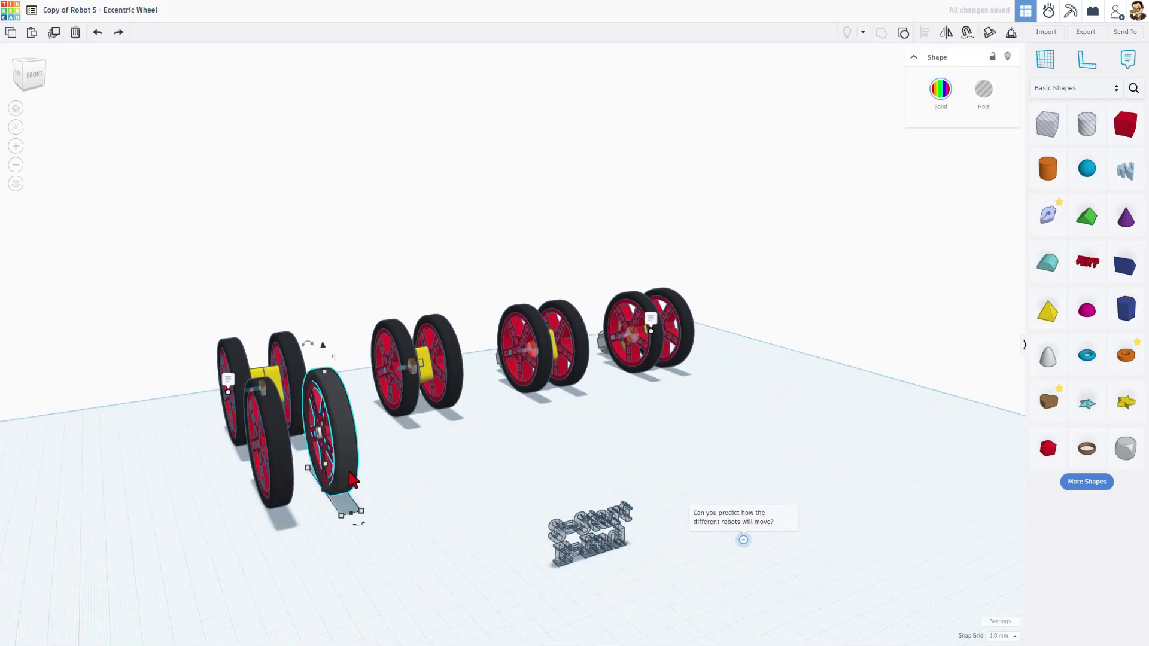
left_click_drag(353, 479, 469, 480)
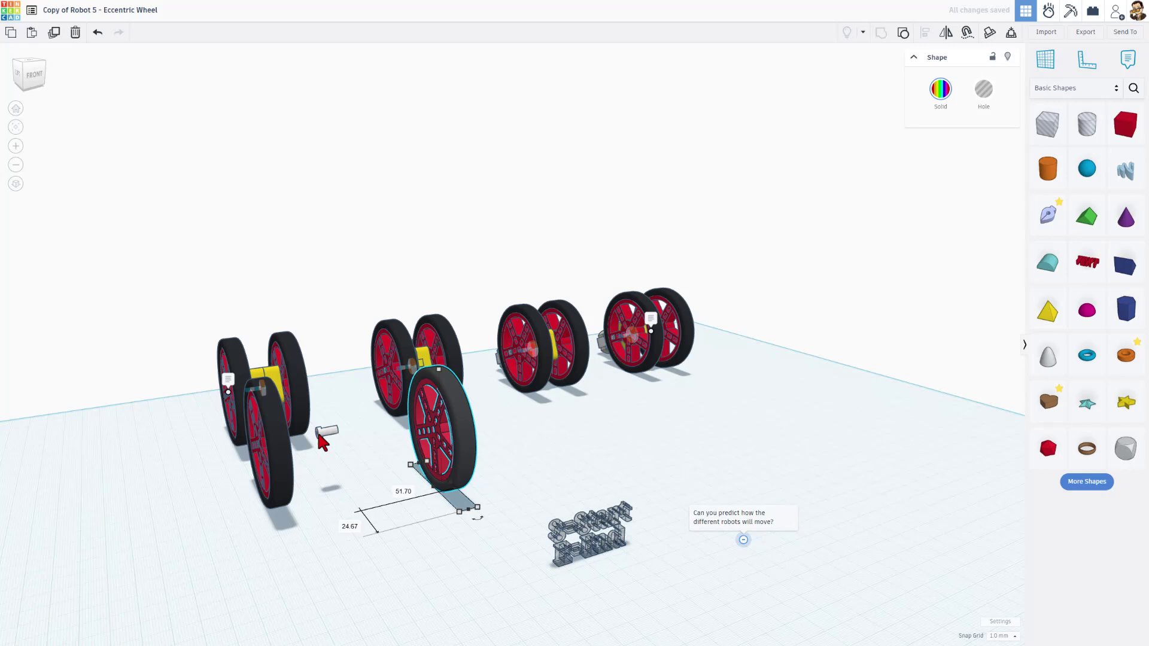
- Rotate the detached wheel 90° onto its side and drop it onto the workplane with D
right_click_drag(347, 449, 297, 364)
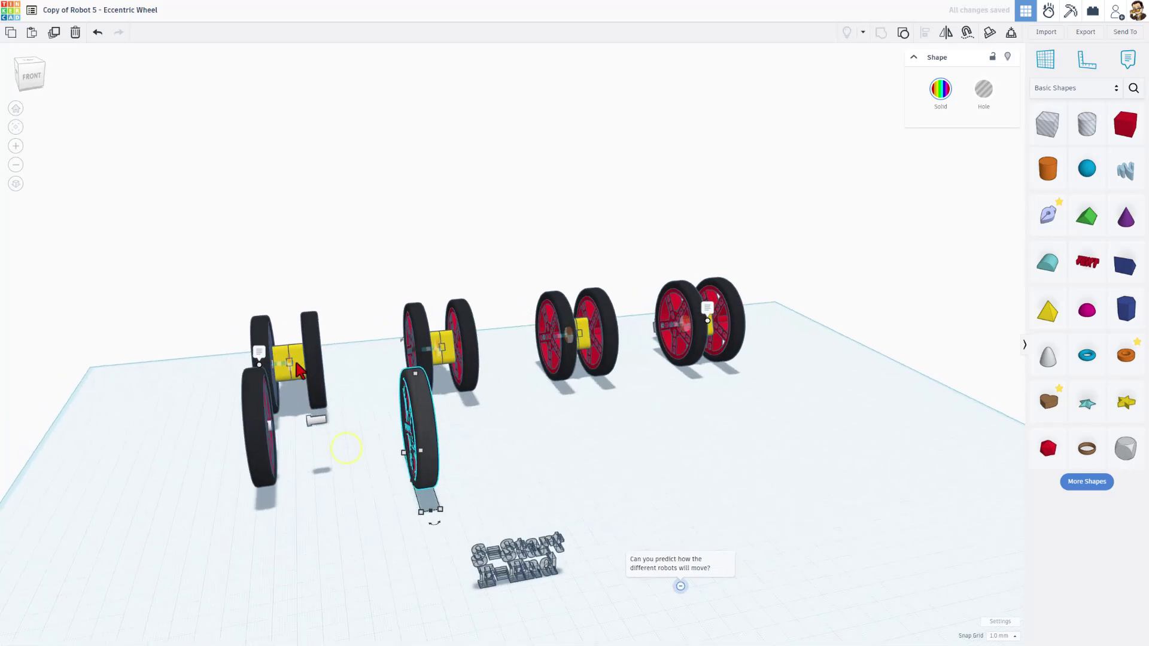
left_click_drag(407, 425, 352, 410)
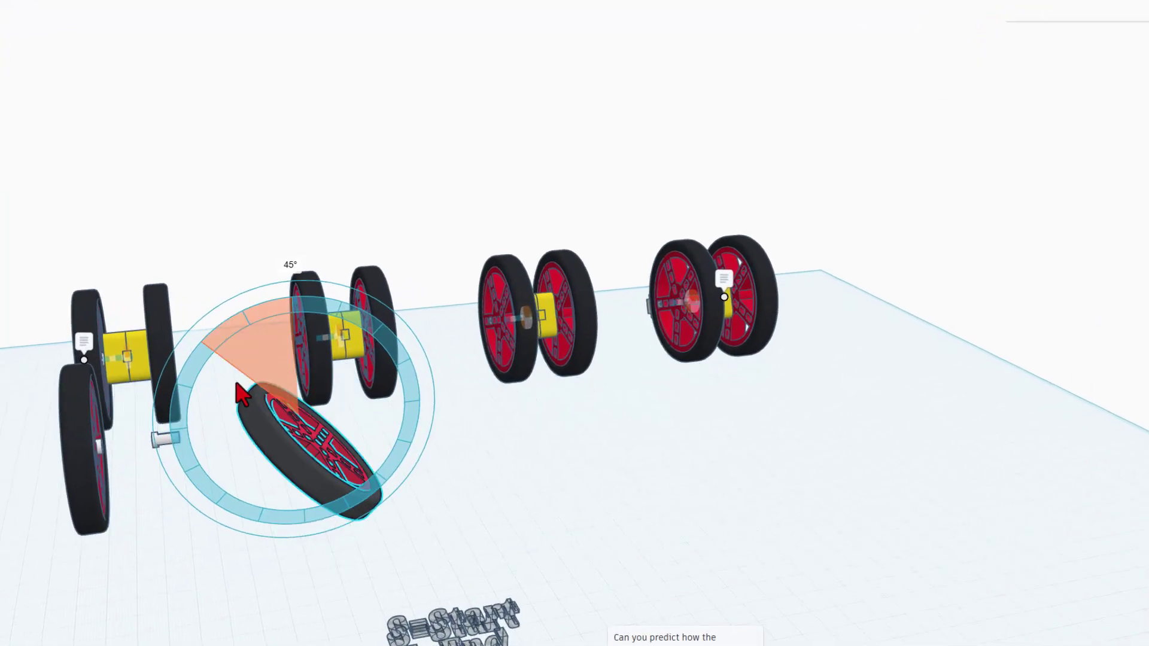
mouse_move(220, 426)
left_mouse_down()
mouse_move(267, 377)
mouse_move(229, 395)
mouse_move(268, 379)
mouse_move(192, 192)
mouse_move(152, 231)
mouse_move(154, 249)
mouse_move(205, 313)
mouse_move(267, 354)
mouse_move(252, 357)
mouse_move(267, 362)
mouse_move(243, 372)
mouse_move(222, 425)
mouse_move(216, 417)
left_mouse_up()
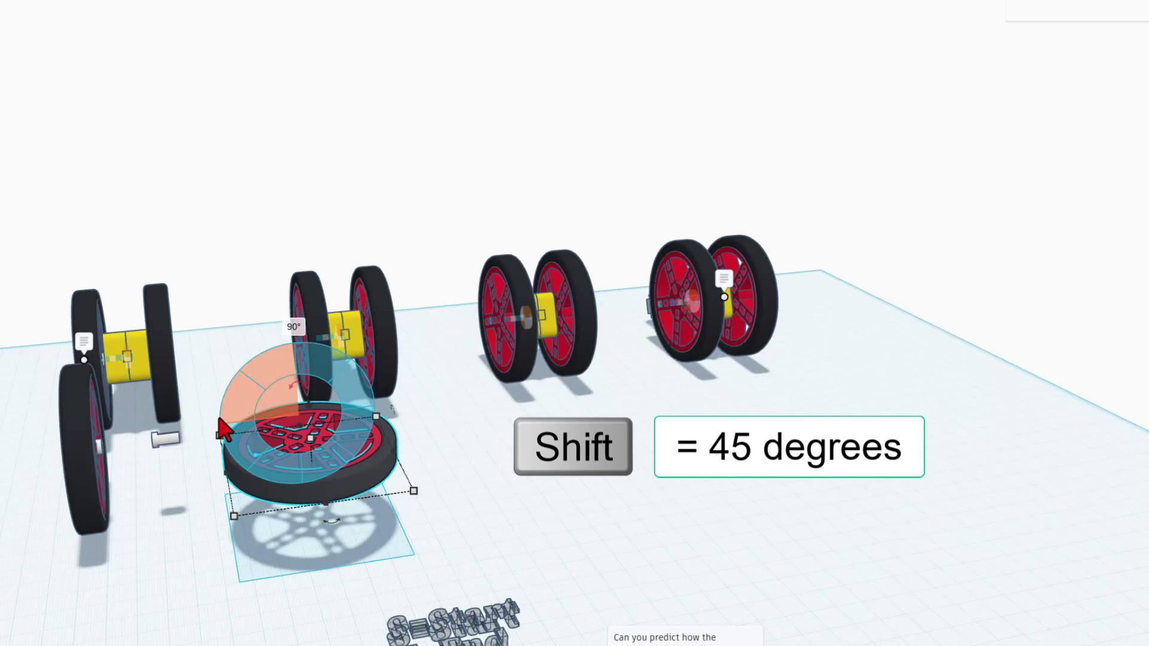
left_click(306, 567)
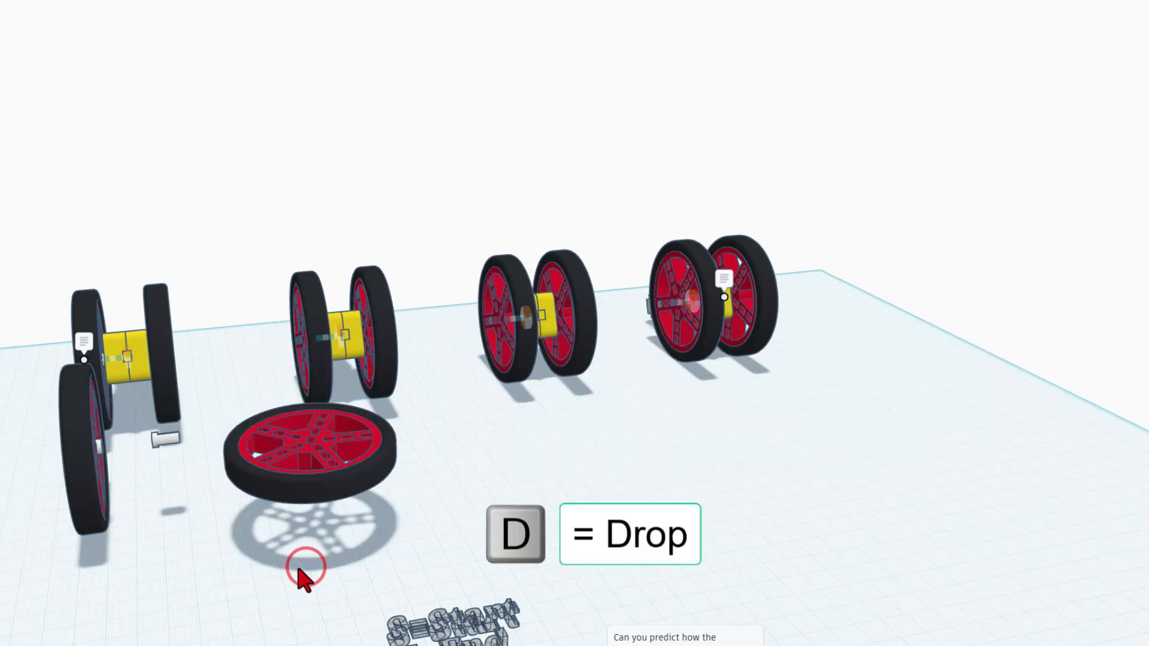
left_click_drag(201, 526, 364, 481)
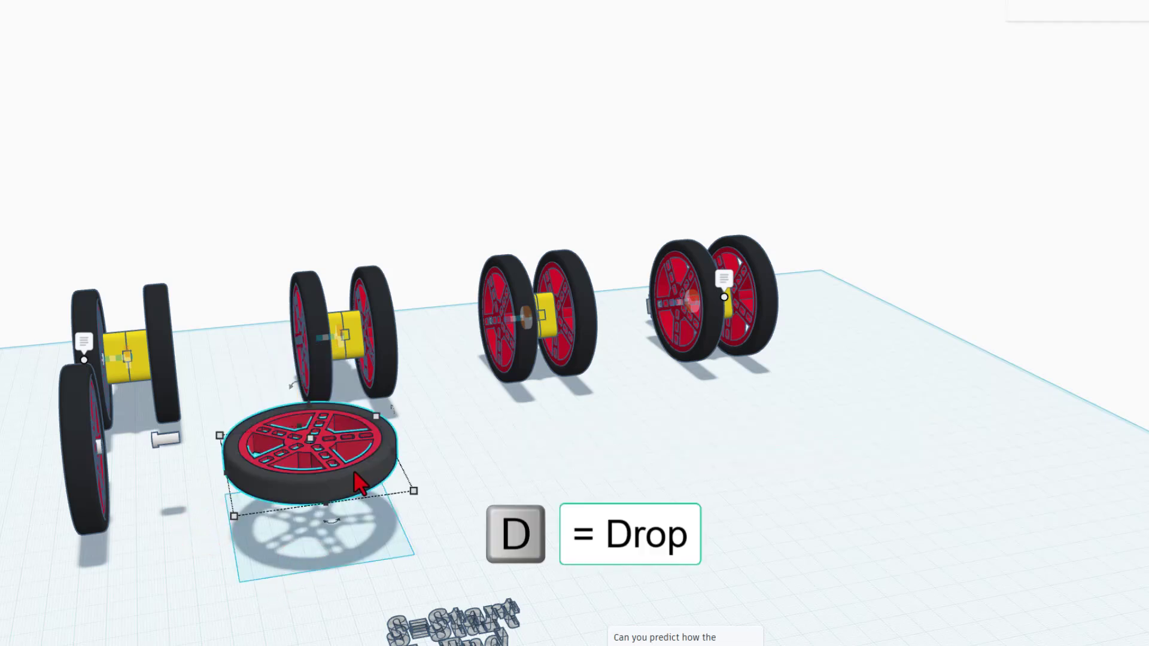
key("d")
left_click(423, 533)
scroll(513, 564, "up", 10)
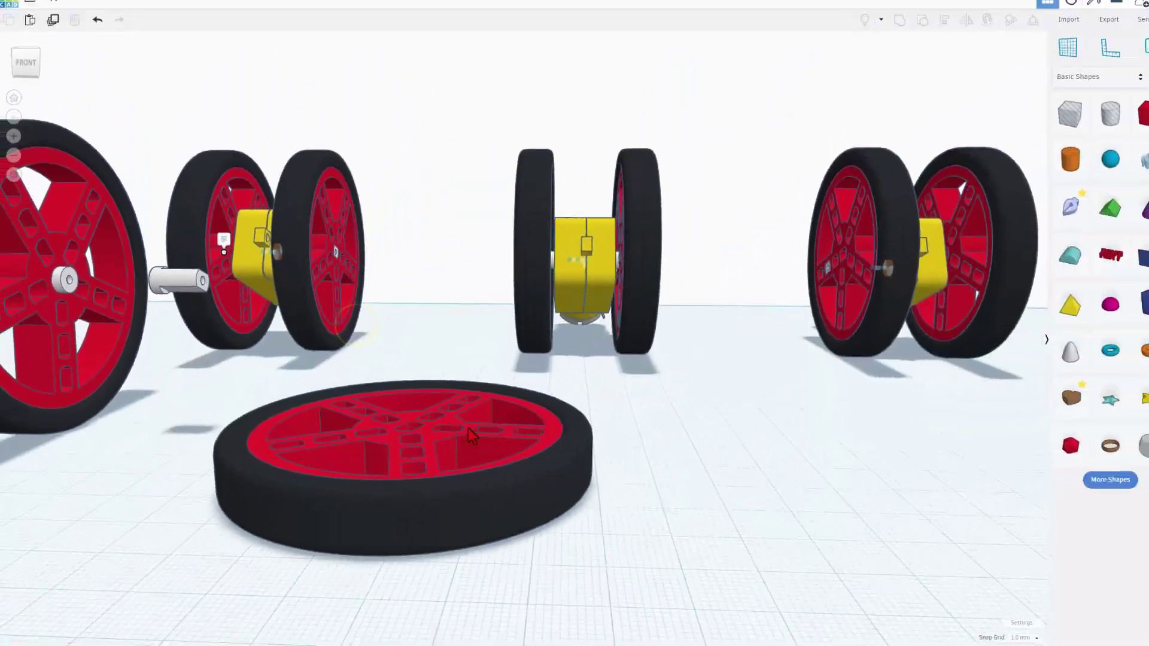
- Add a Box hole under the wheel, stretch it about 98 mm wide, and set its height to 3.00
left_click(664, 431)
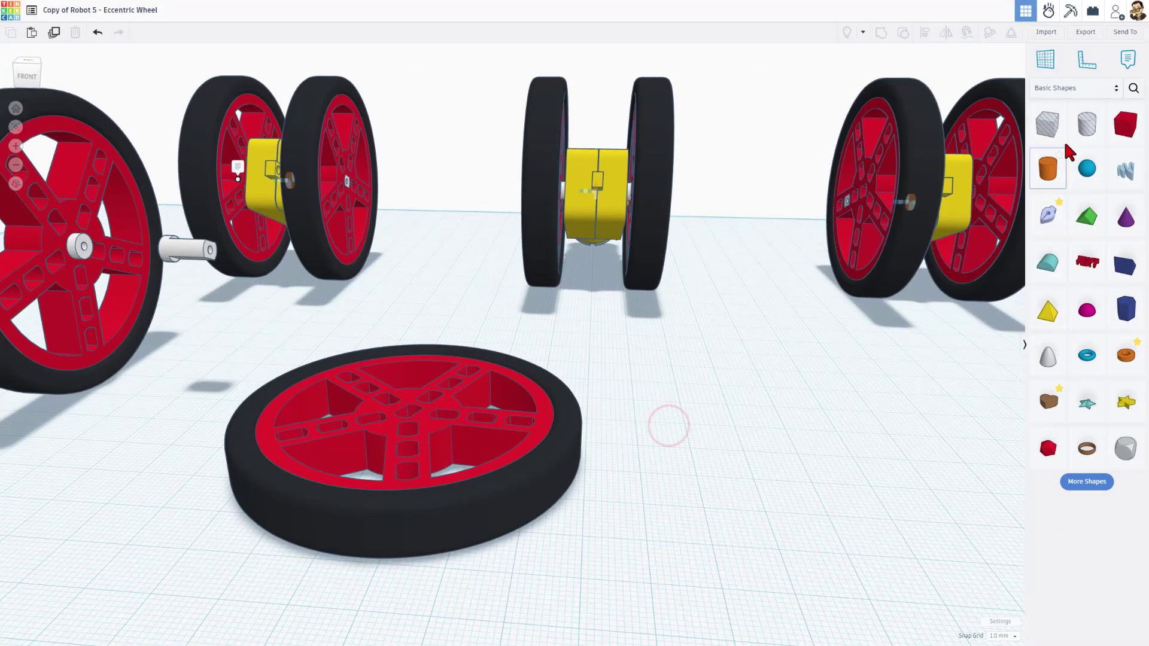
left_click_drag(1052, 137, 630, 610)
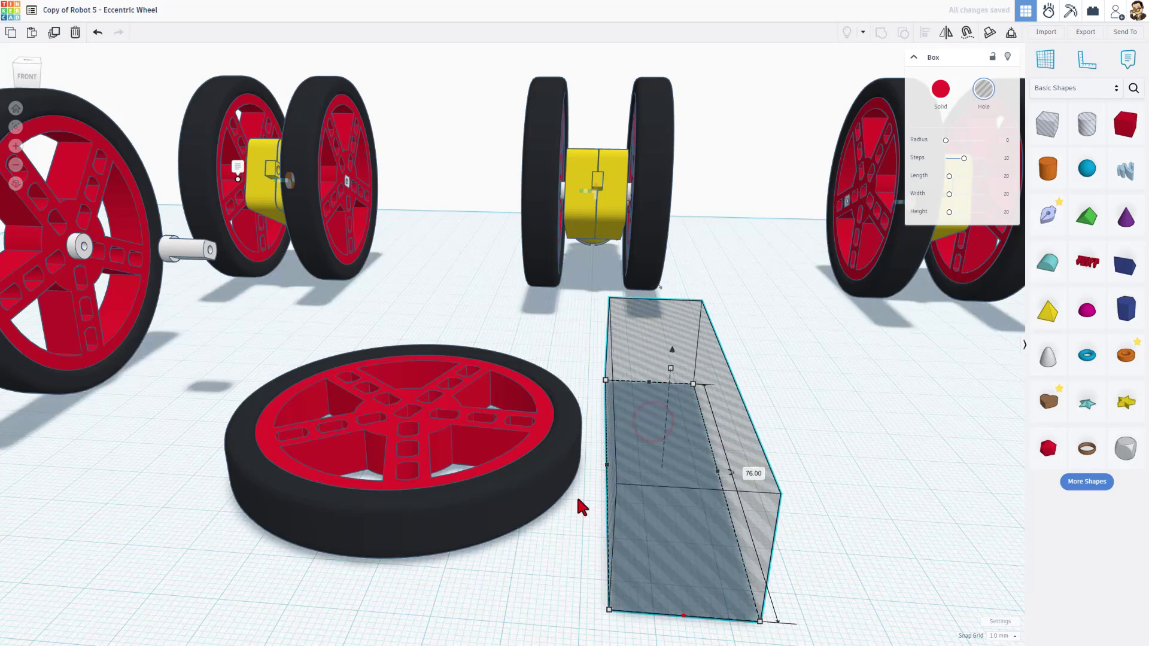
left_click_drag(609, 470, 211, 446)
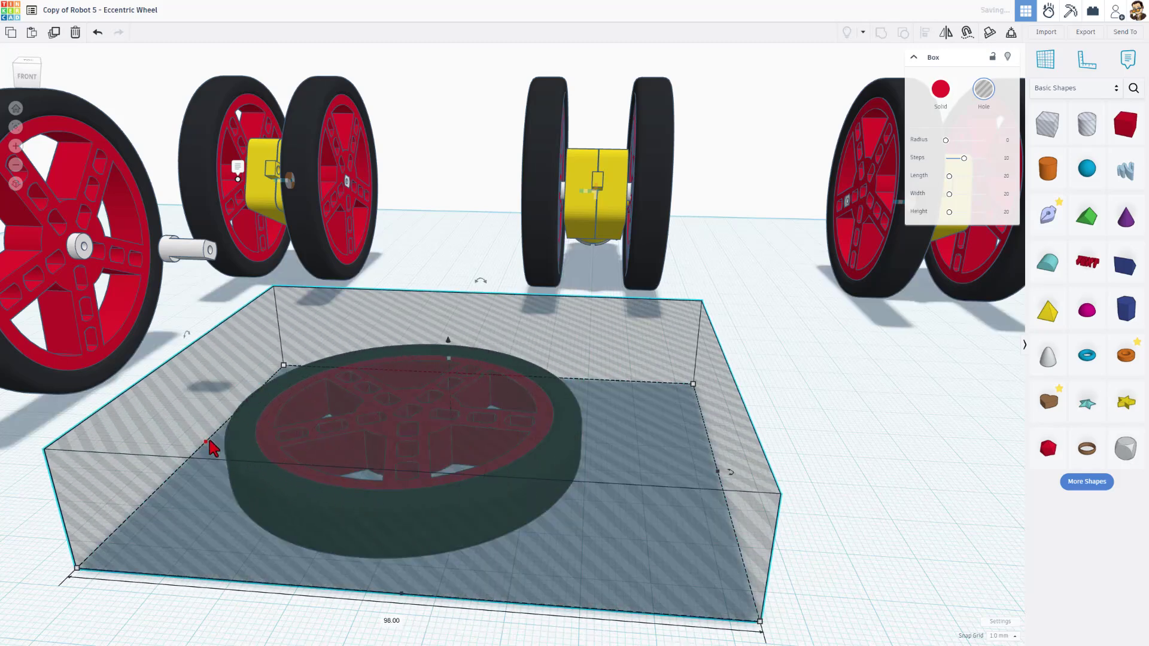
left_click_drag(448, 363, 484, 456)
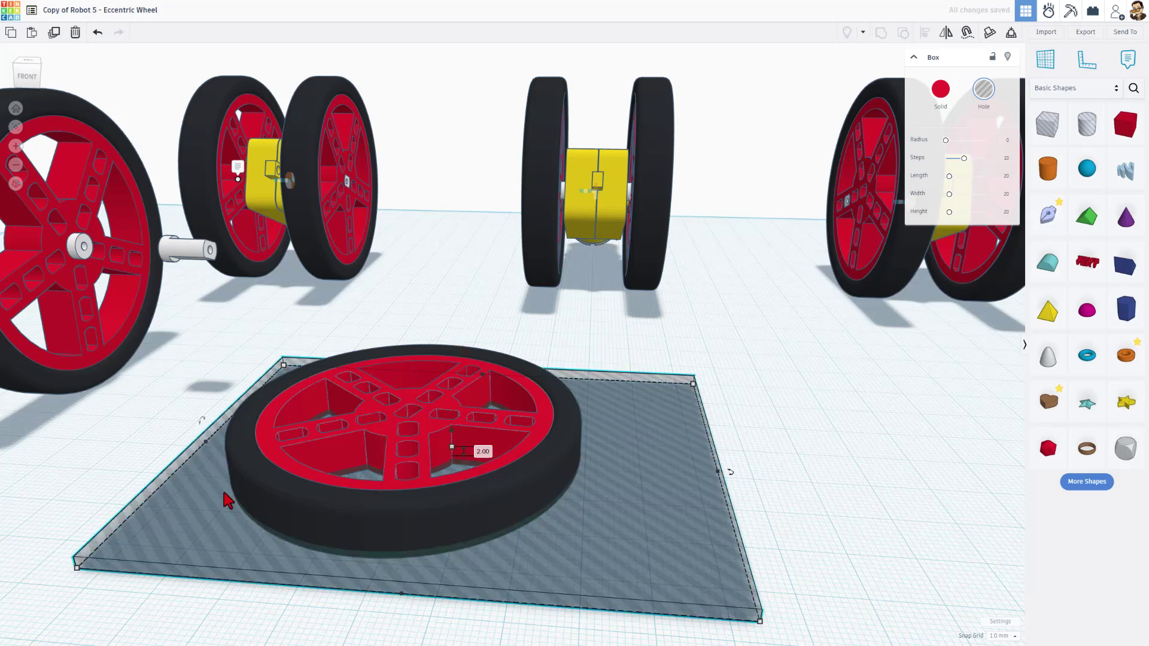
scroll(364, 472, "up", 2)
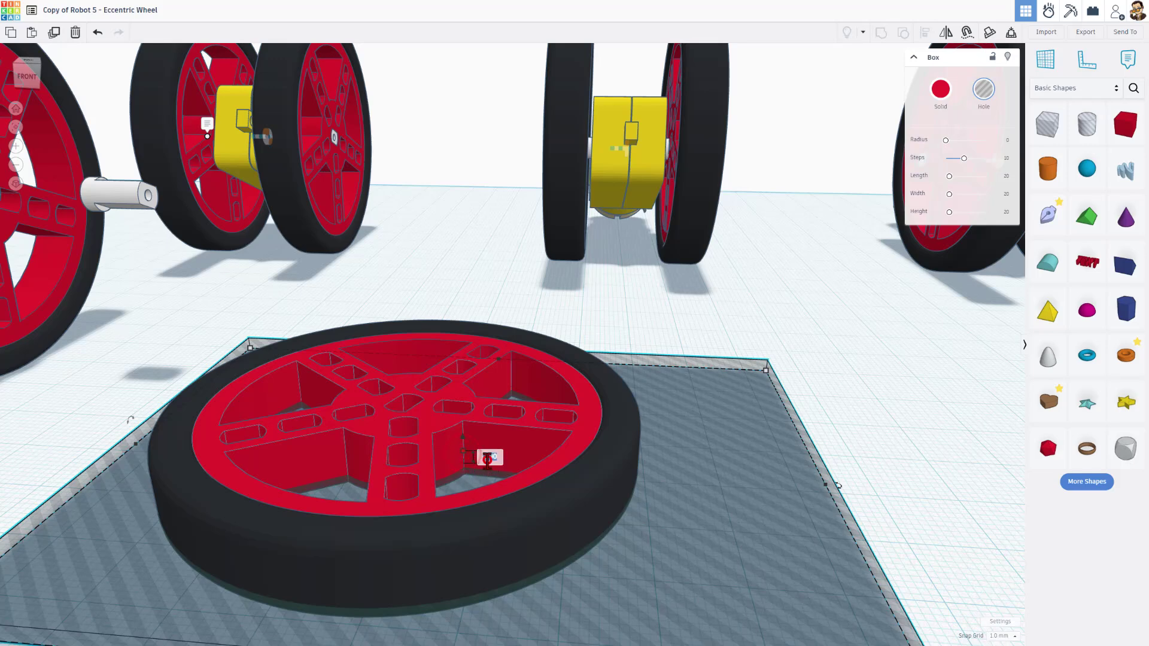
left_click_drag(488, 461, 487, 458)
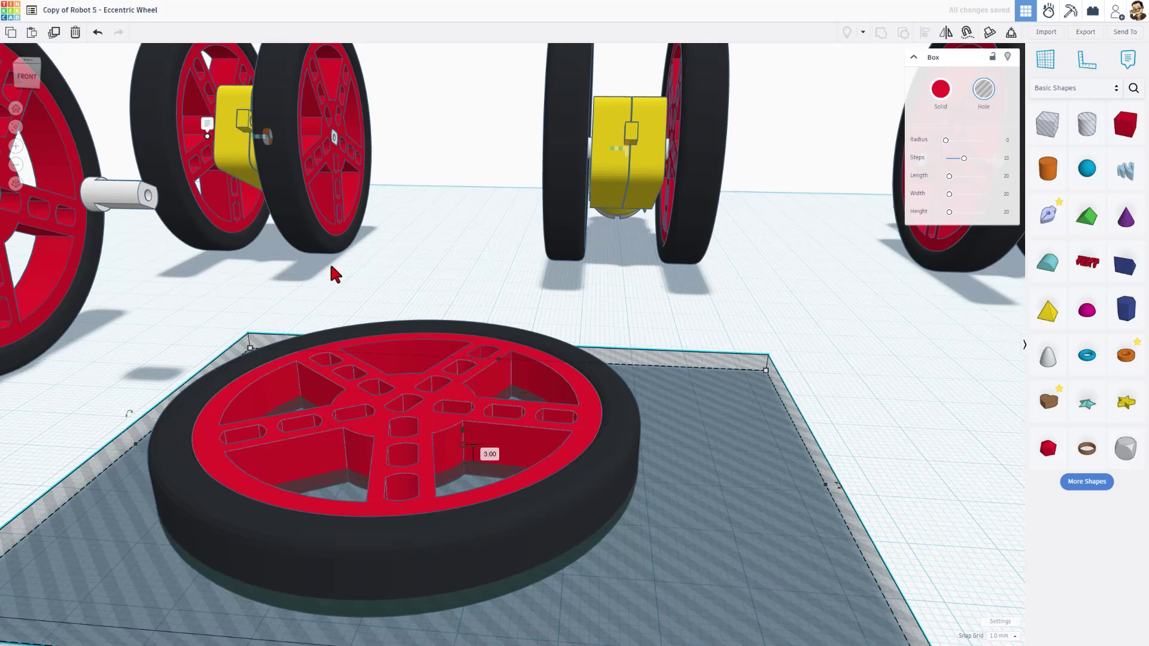
- Switch to an orthographic top view and narrow the hole box's width
left_click(27, 66)
left_click(15, 185)
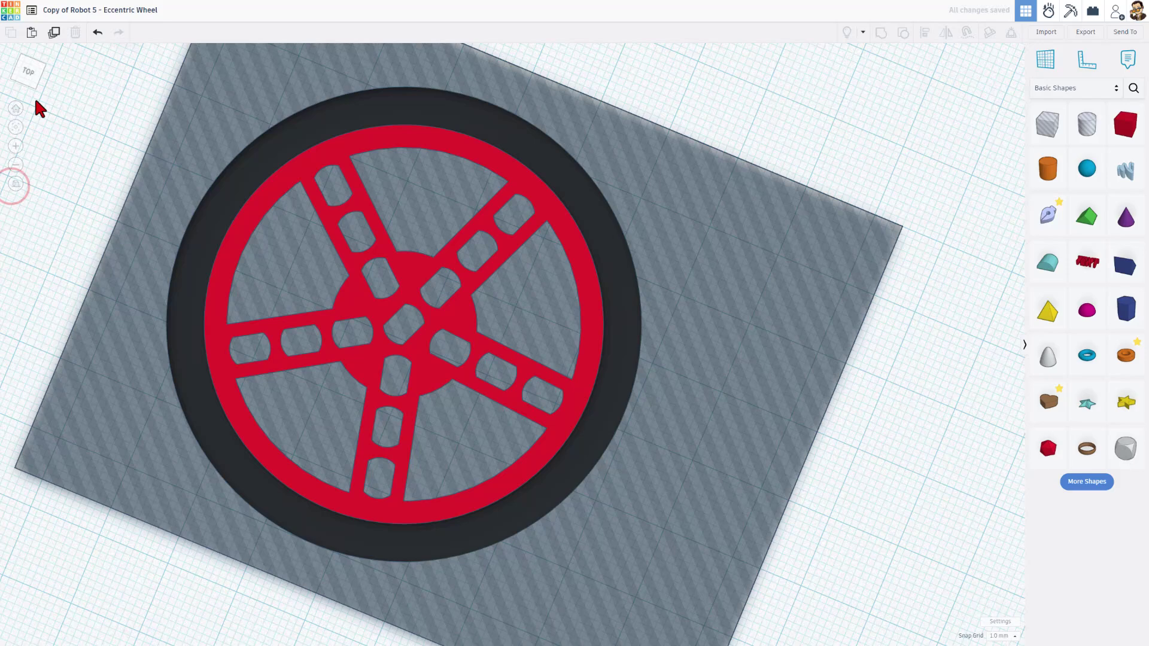
left_click(24, 78)
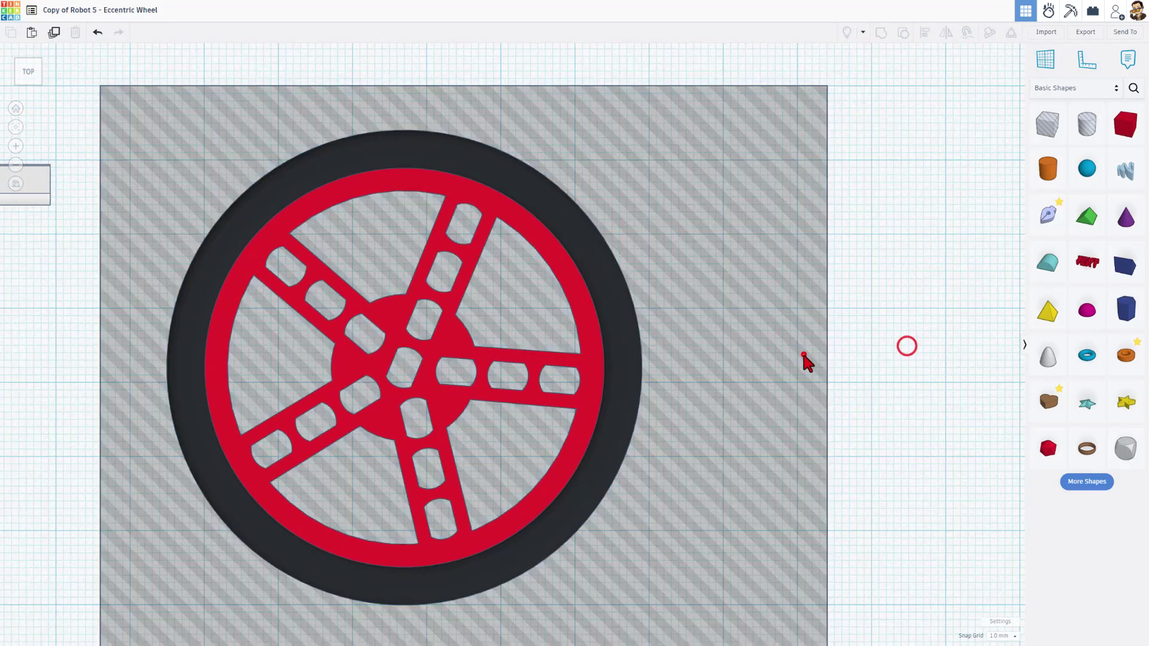
left_click(803, 356)
left_click_drag(824, 370, 677, 384)
- Select the wheel and hole box together and group them with Ctrl+G
left_click(84, 260)
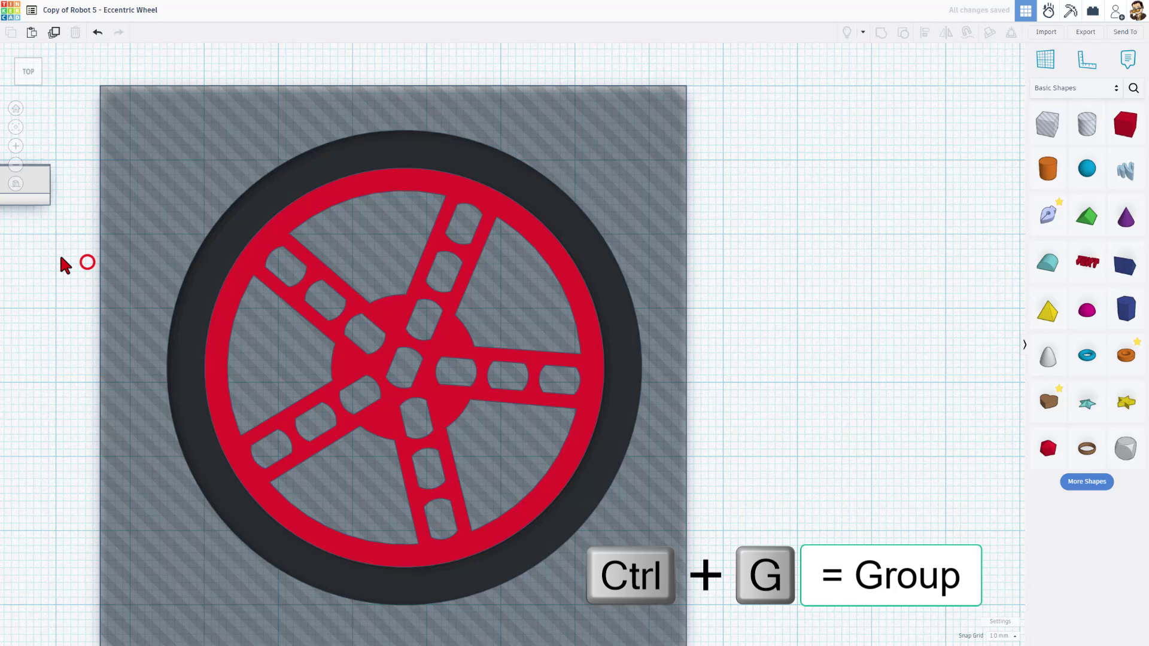
left_click_drag(61, 256, 427, 415)
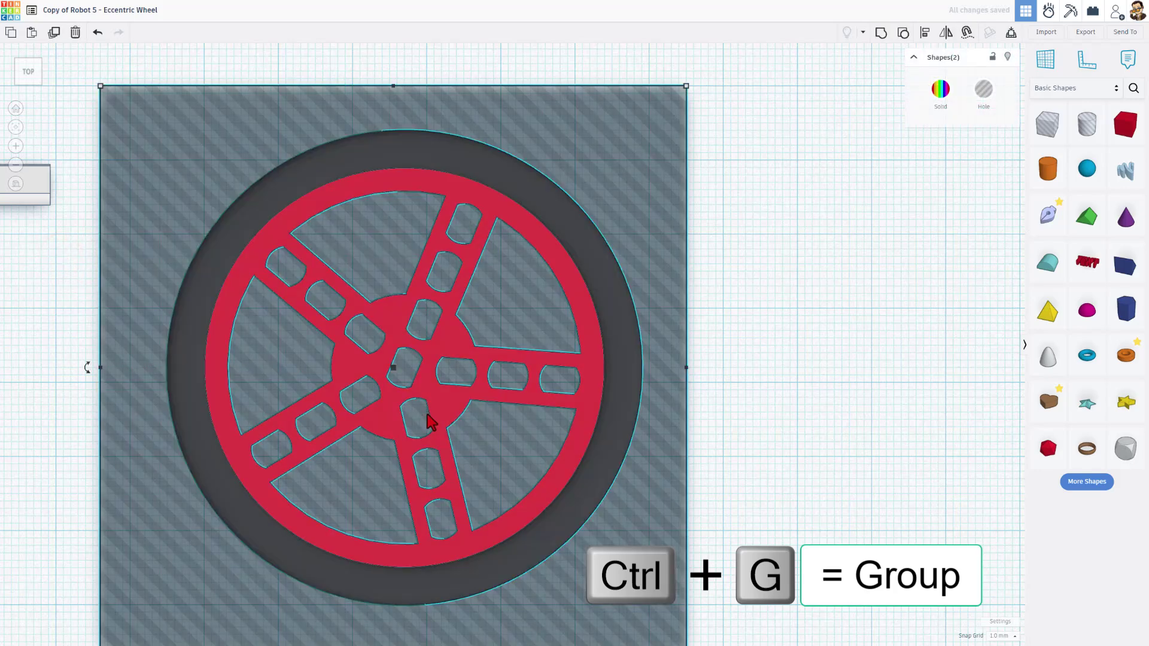
key("ctrl+g")
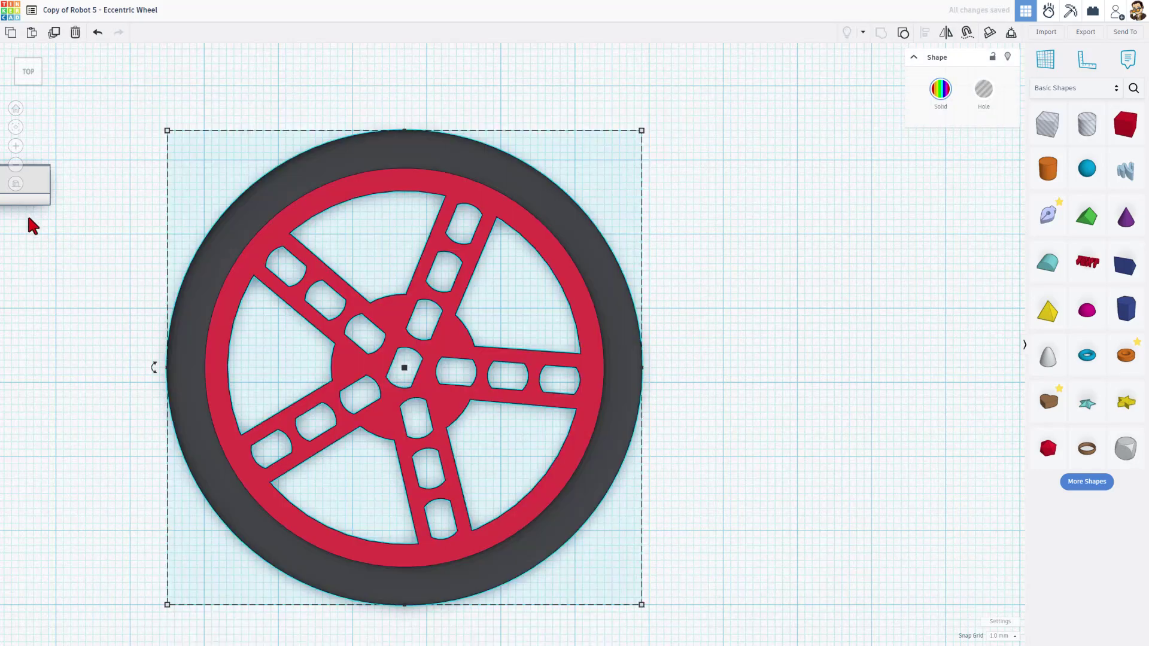
left_click(17, 183)
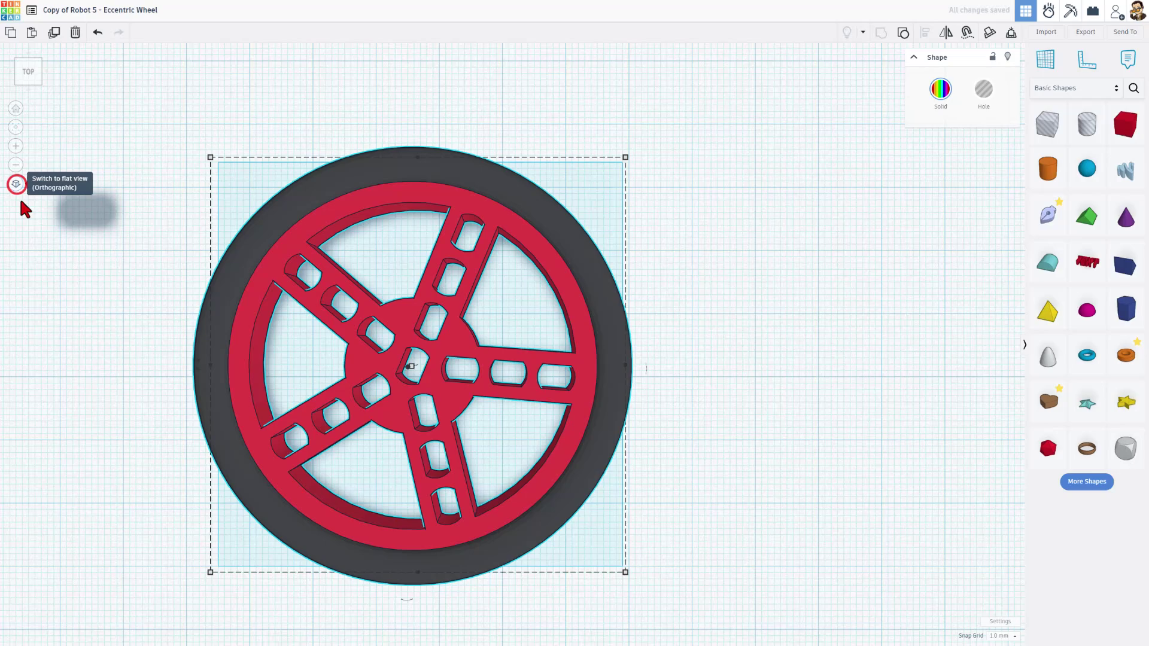
right_click_drag(95, 400, 153, 323)
scroll(299, 512, "down", 5)
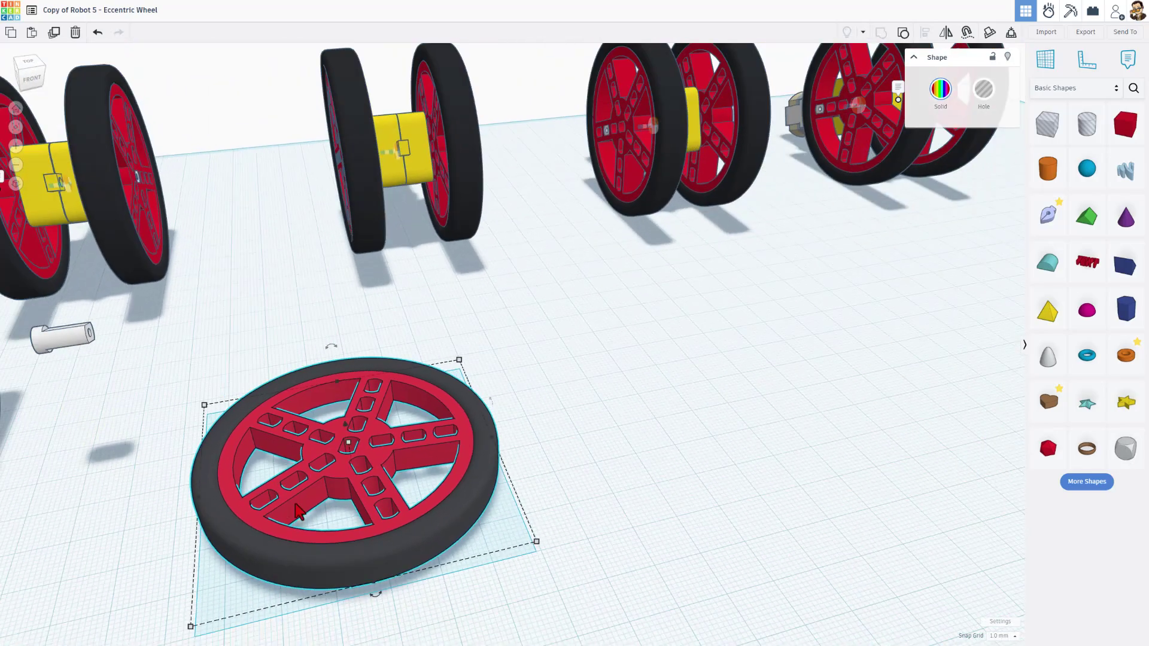
- Drop the trimmed wheel so it sits flat on the workplane
left_click(381, 483)
key("d")
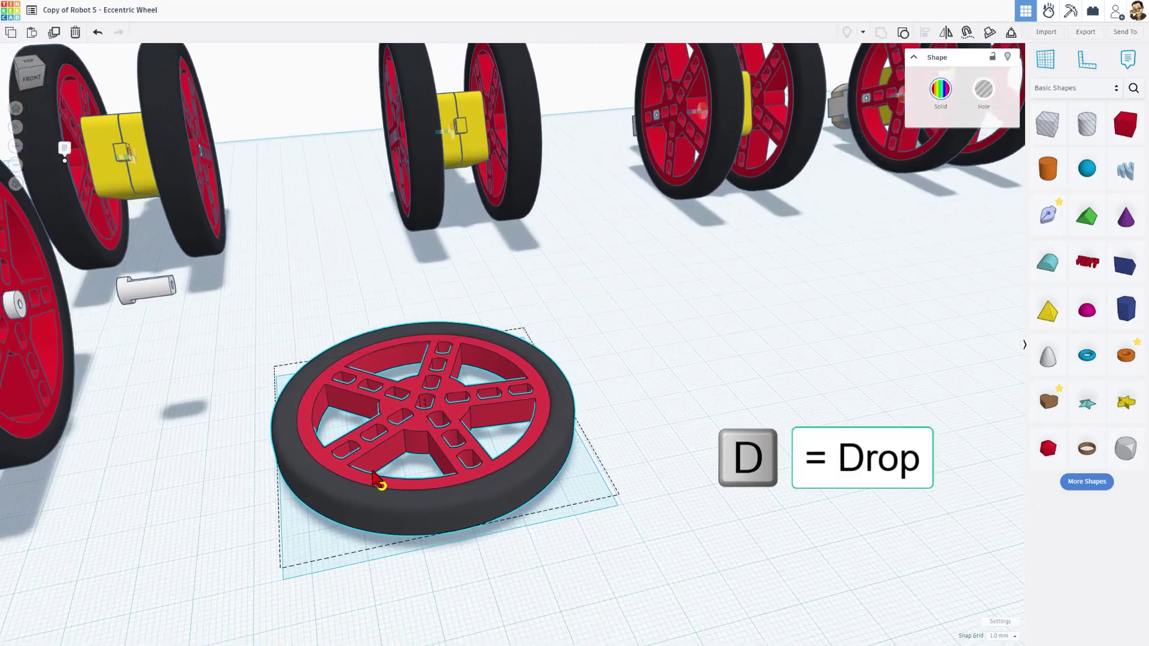
right_click_drag(375, 479, 369, 515)
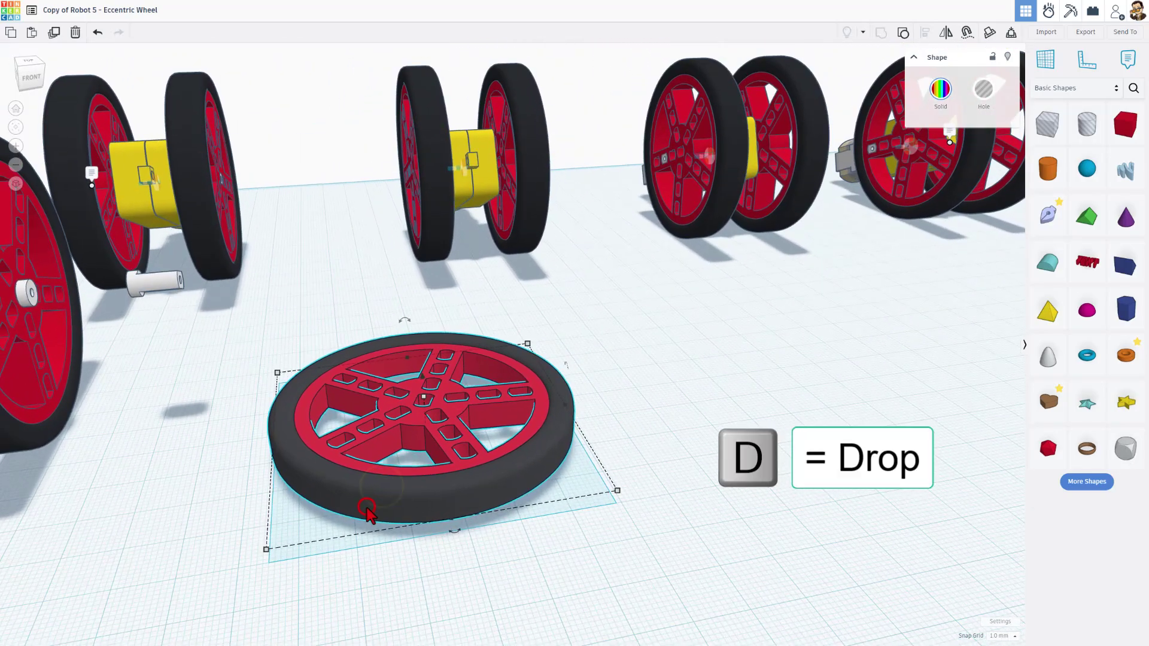
key("d")
left_click(665, 472)
right_click_drag(688, 445, 524, 455)
left_click(562, 446)
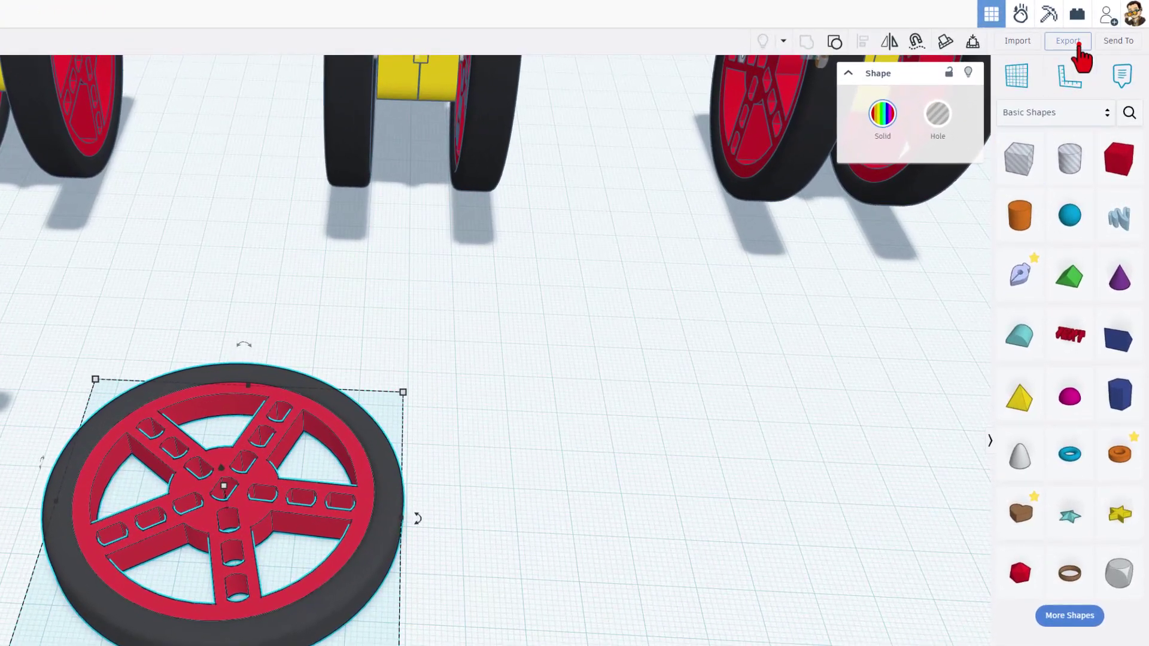
- Export the trimmed wheel as .STL, saving Robot 5 - Eccentric Wheel.stl in the 3dmodeling folder
left_click(1078, 46)
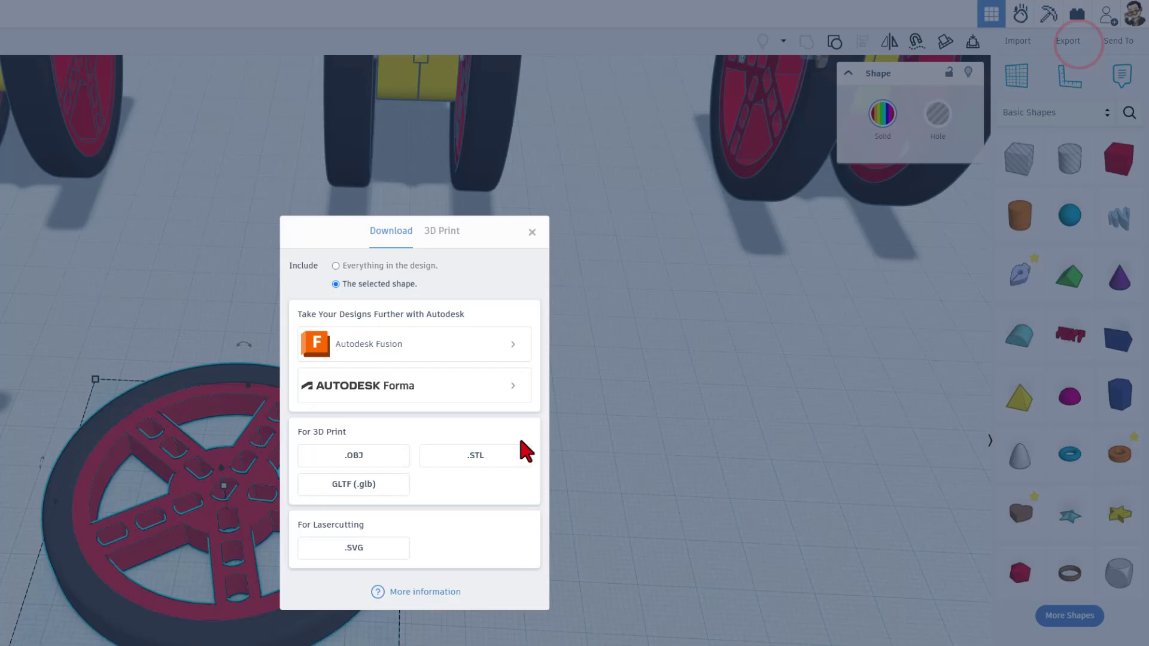
left_click(473, 455)
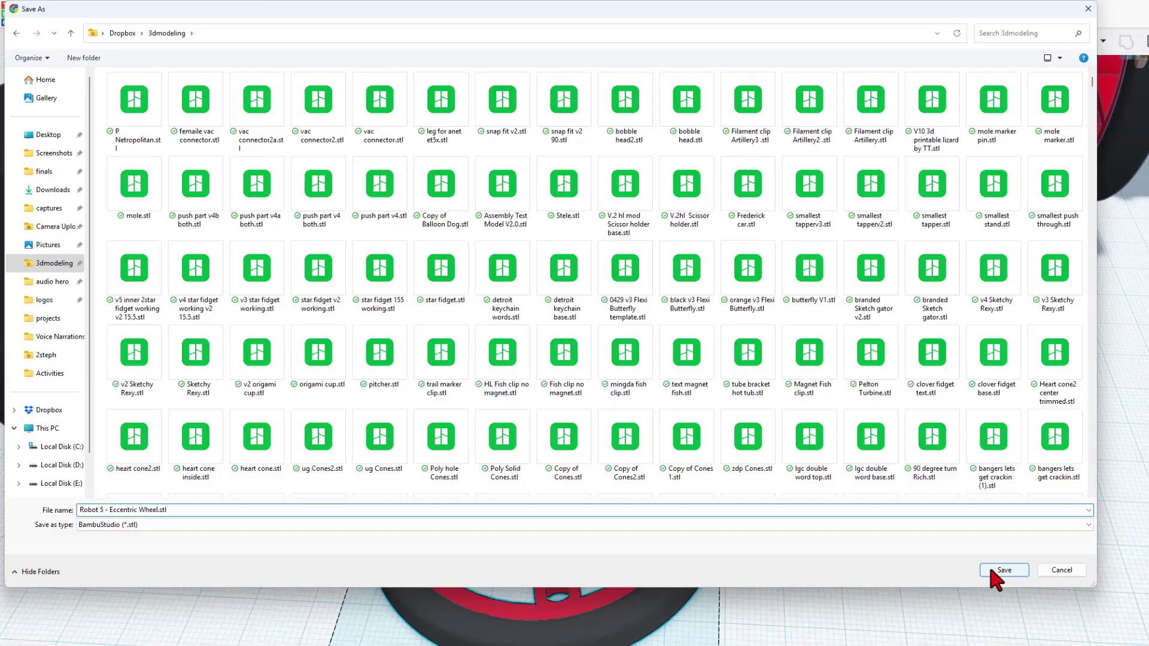
left_click(1003, 569)
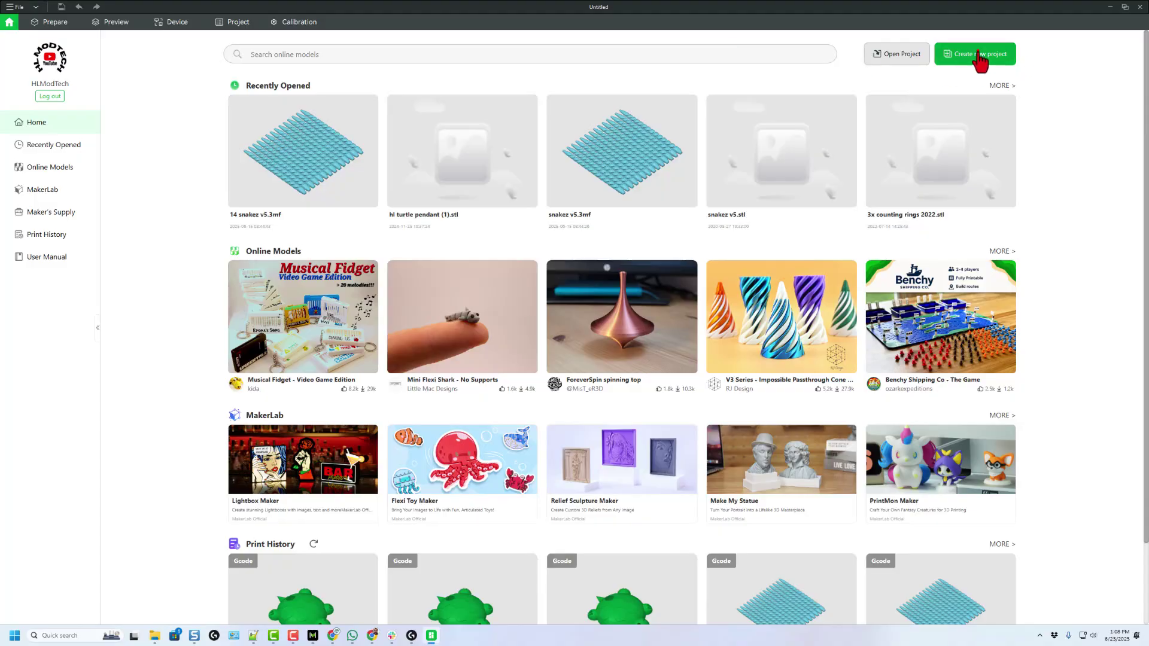
- Start a new Bambu Studio project and import the eccentric wheel STL onto the plate
left_click(979, 55)
left_click(462, 41)
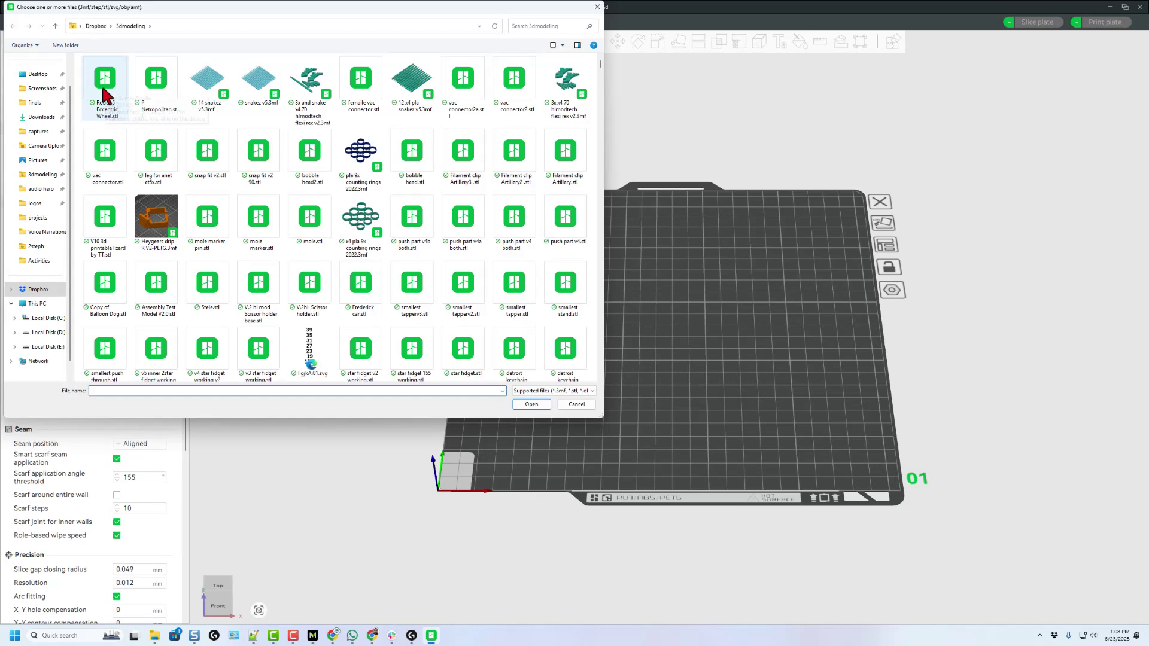
double_click(105, 89)
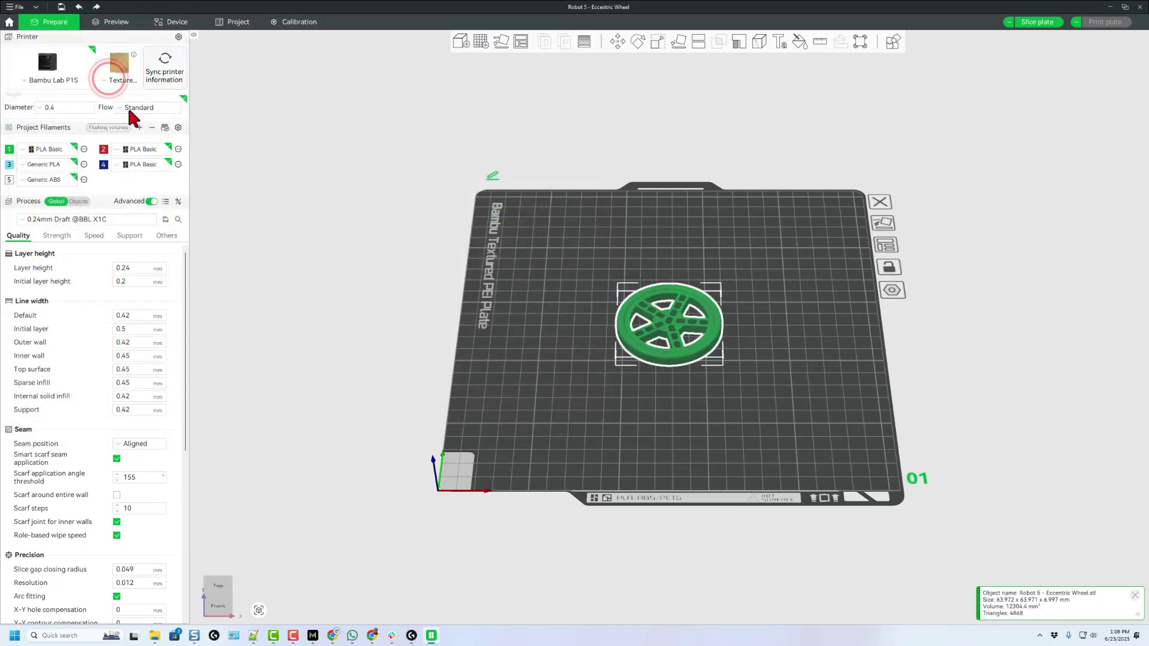
- Clone the wheel once and auto-arrange both copies side by side
right_click(669, 333)
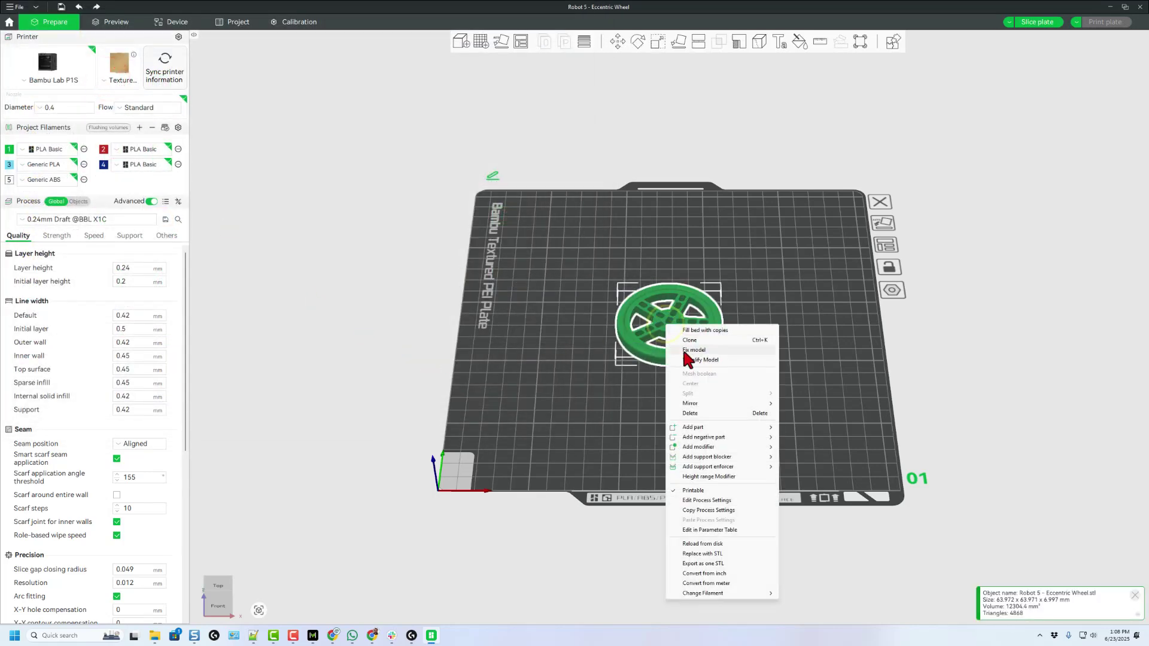
left_click(688, 344)
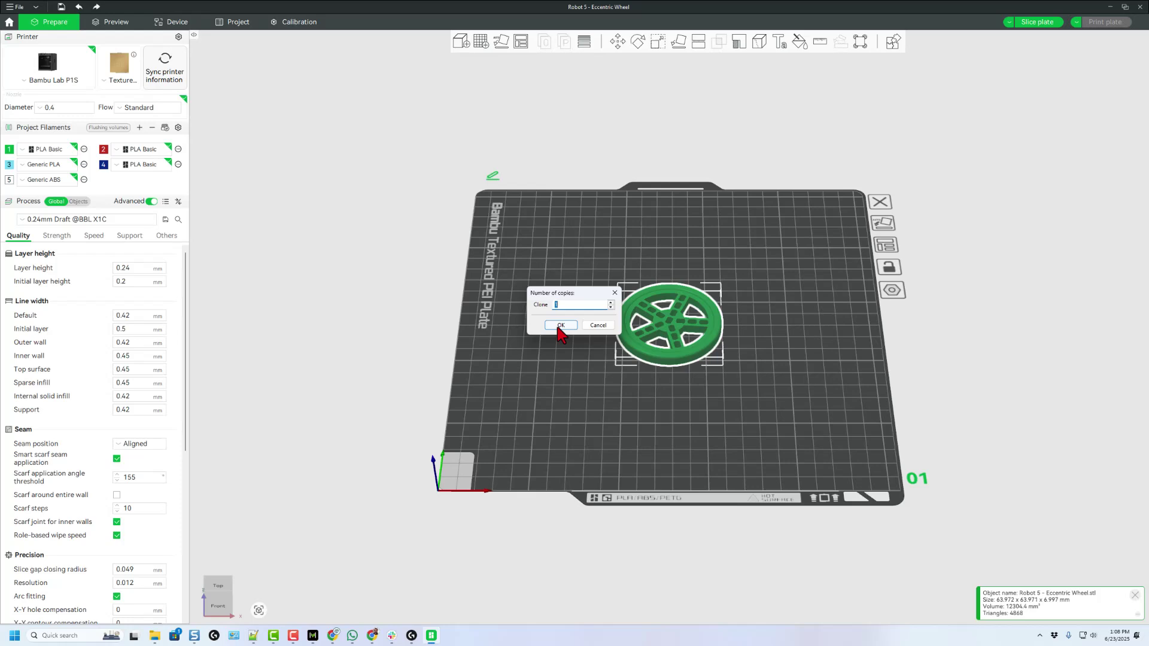
left_click(559, 327)
right_click(521, 42)
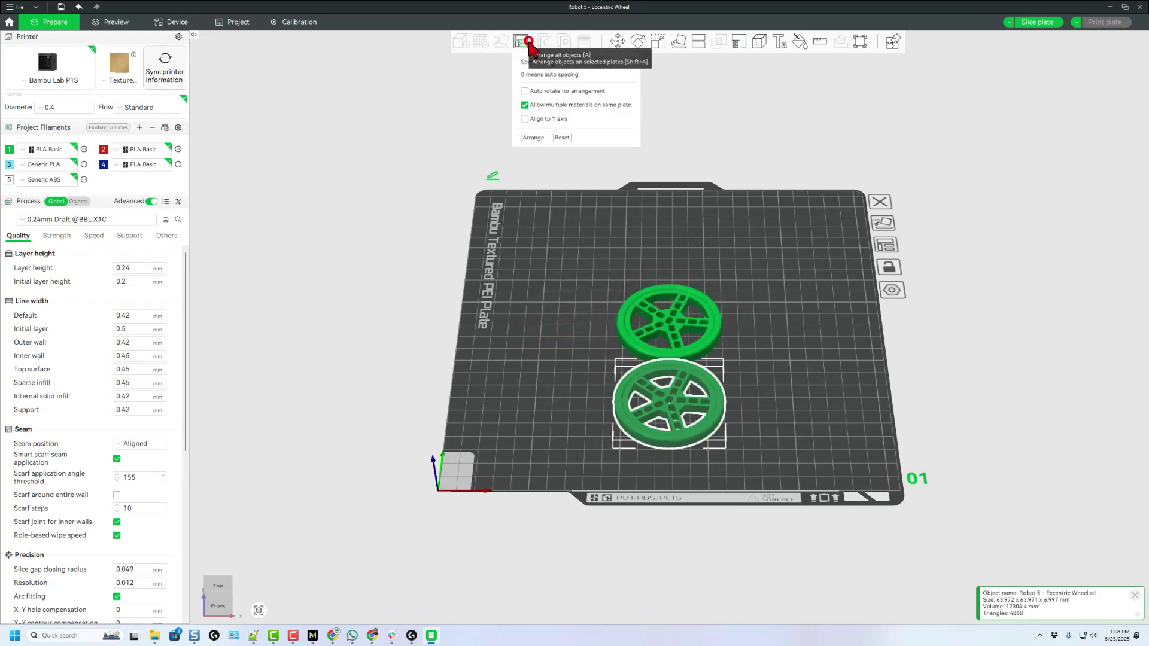
left_click(537, 139)
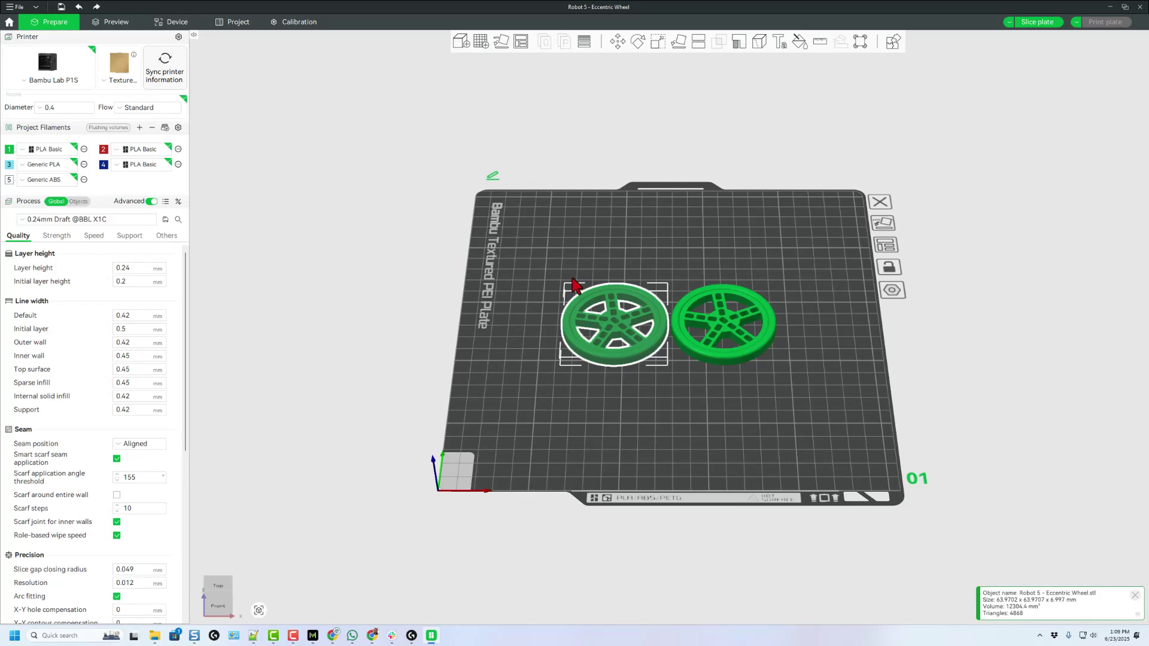
- Assign red filament 2 (PLA Basic) to both wheels
key("ctrl+a")
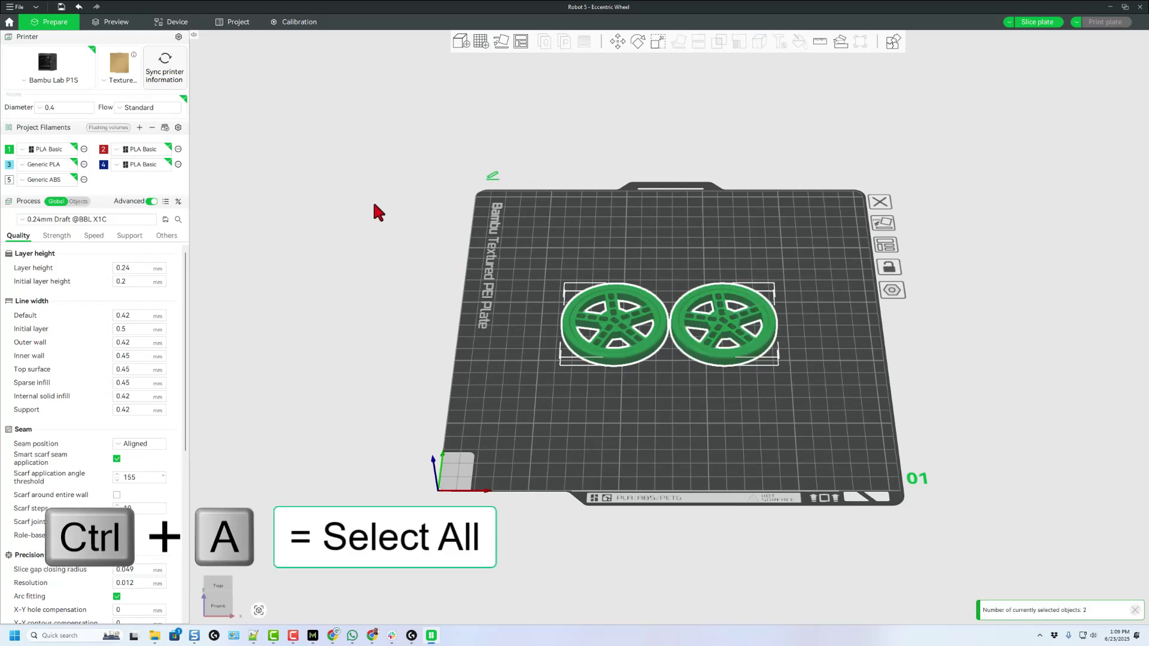
right_click(665, 326)
mouse_move(778, 433)
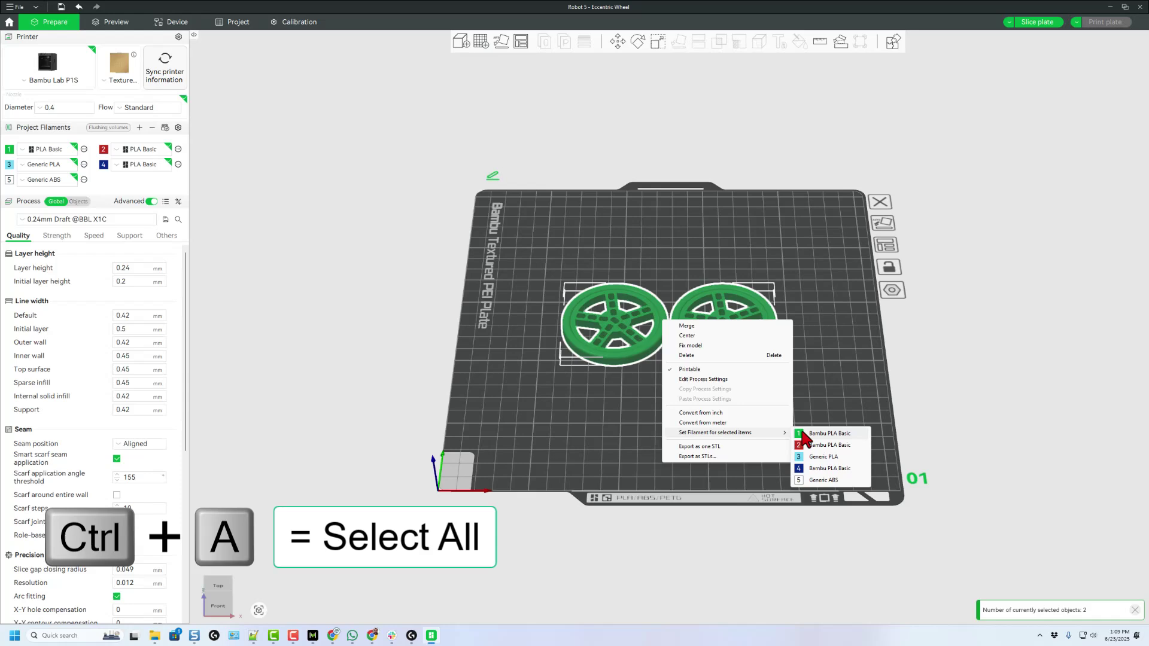
left_click(819, 446)
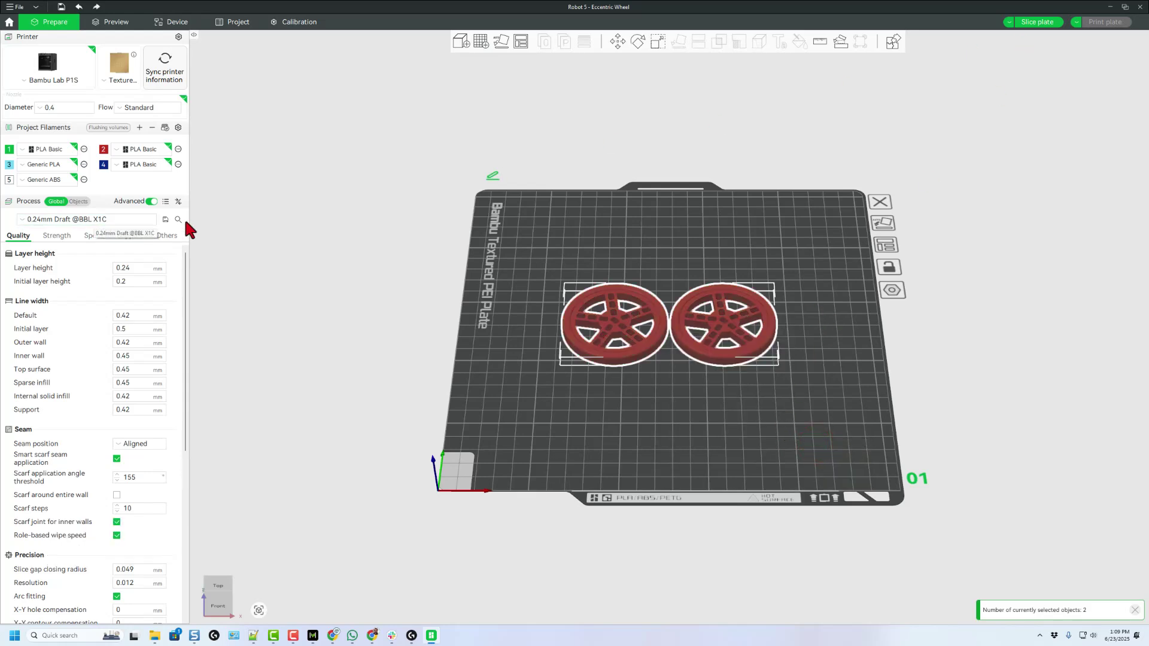
- Slice the two-wheel plate, send the Robot 5 - Eccentric Wheel job to the printer, and start its live camera
left_click(1038, 23)
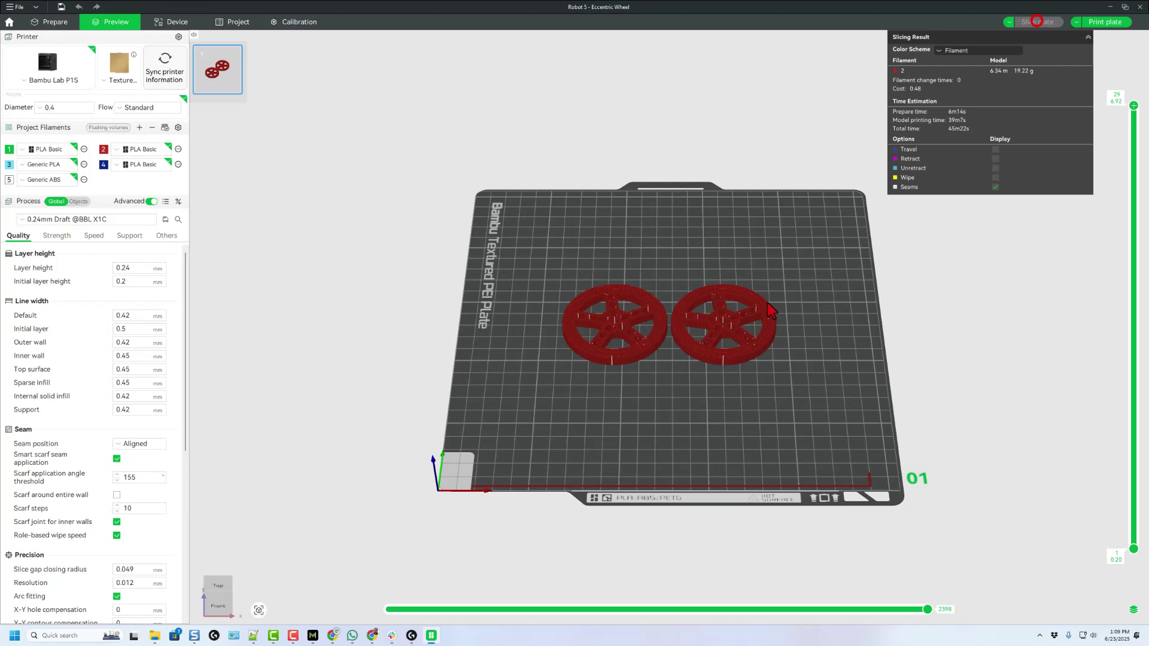
left_click(1101, 23)
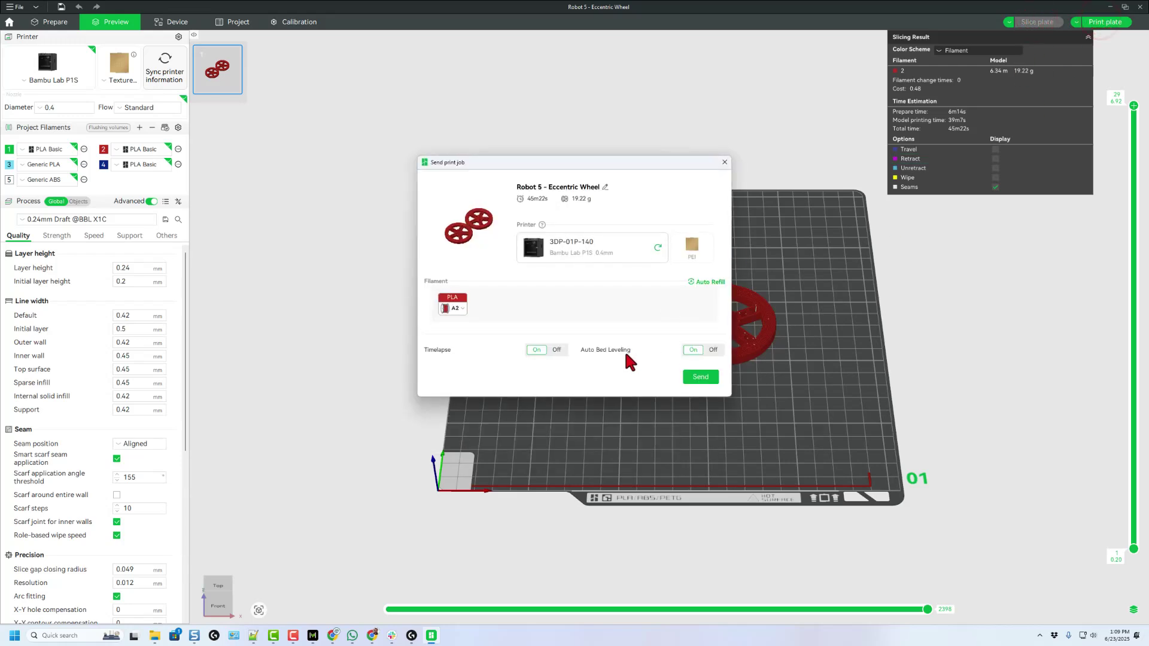
left_click(700, 378)
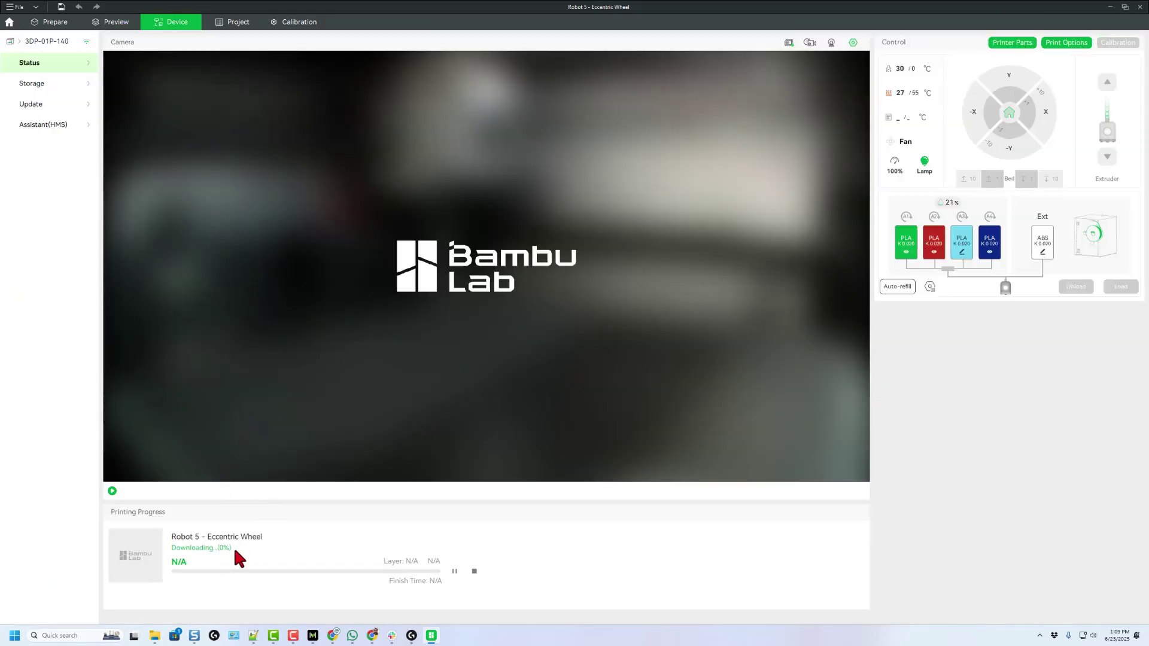
left_click(111, 492)
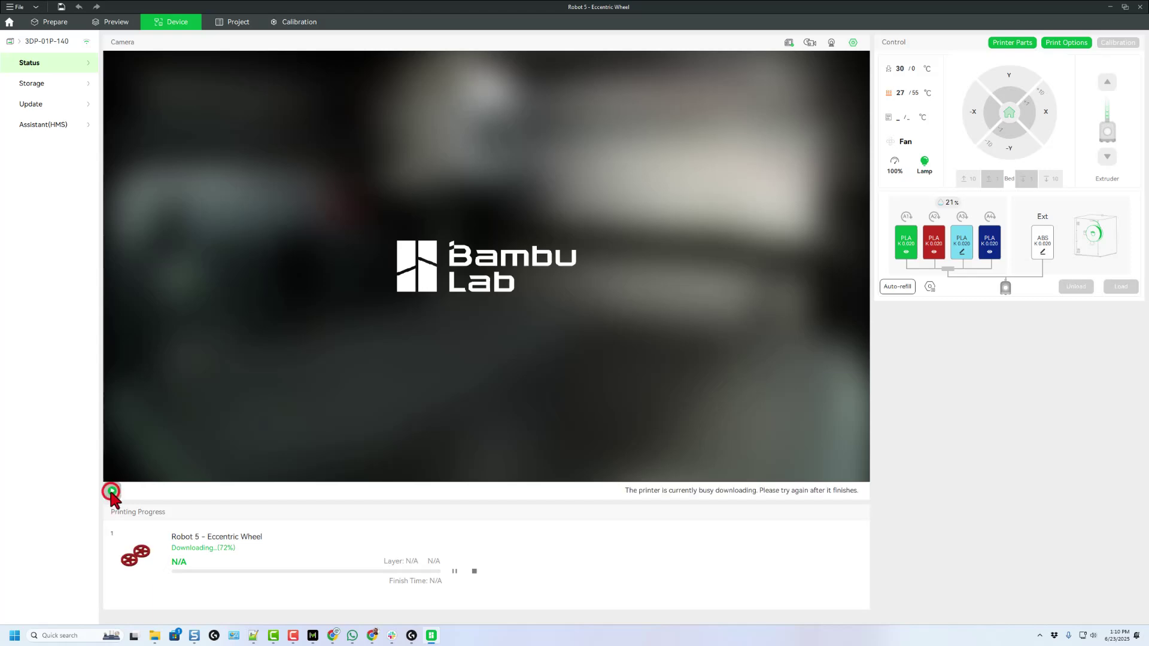